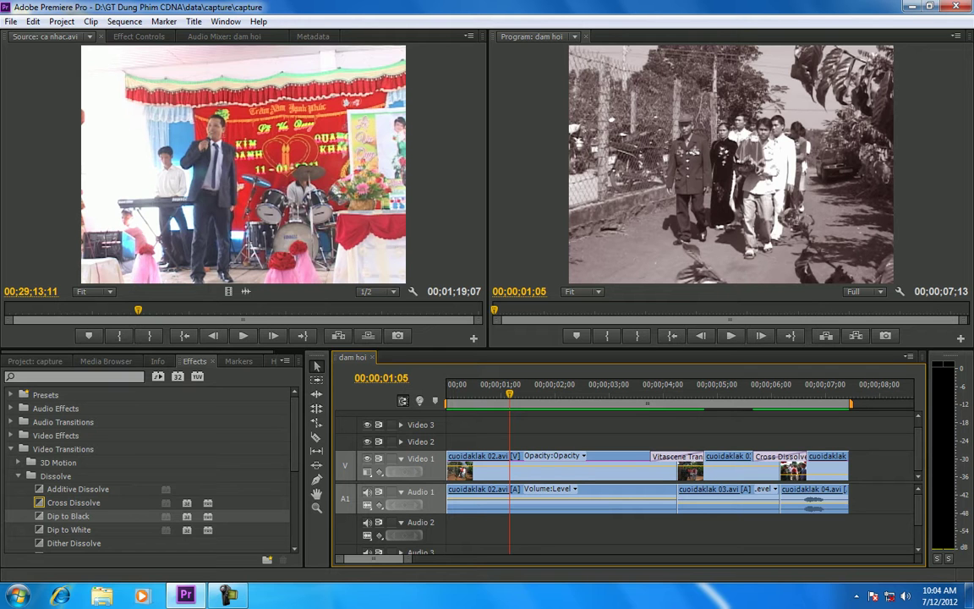
Step: Expand the Audio 1 and Audio 2 tracks and play through the 'dam hoi' sequence to review its audio
click(400, 491)
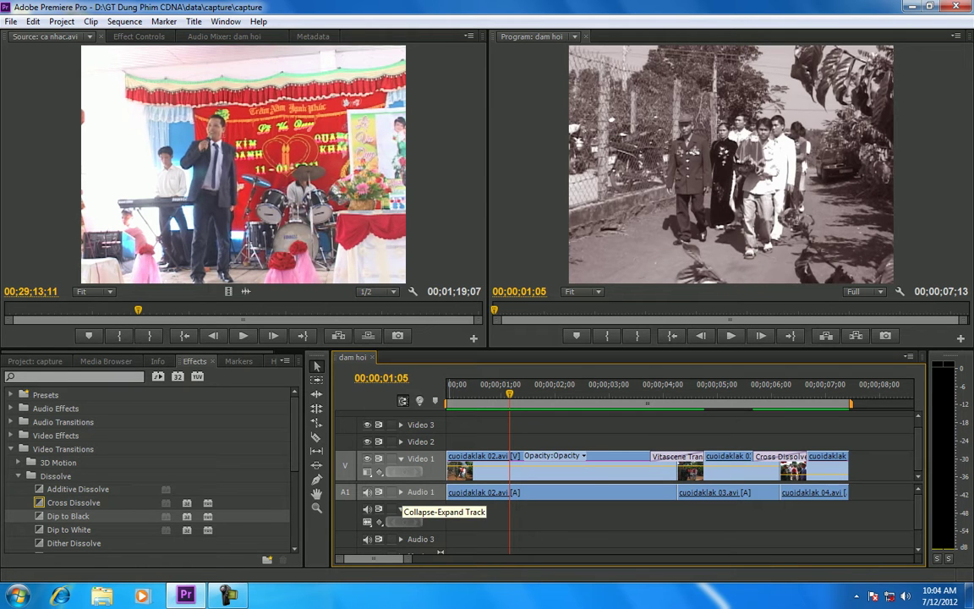
click(401, 508)
click(400, 491)
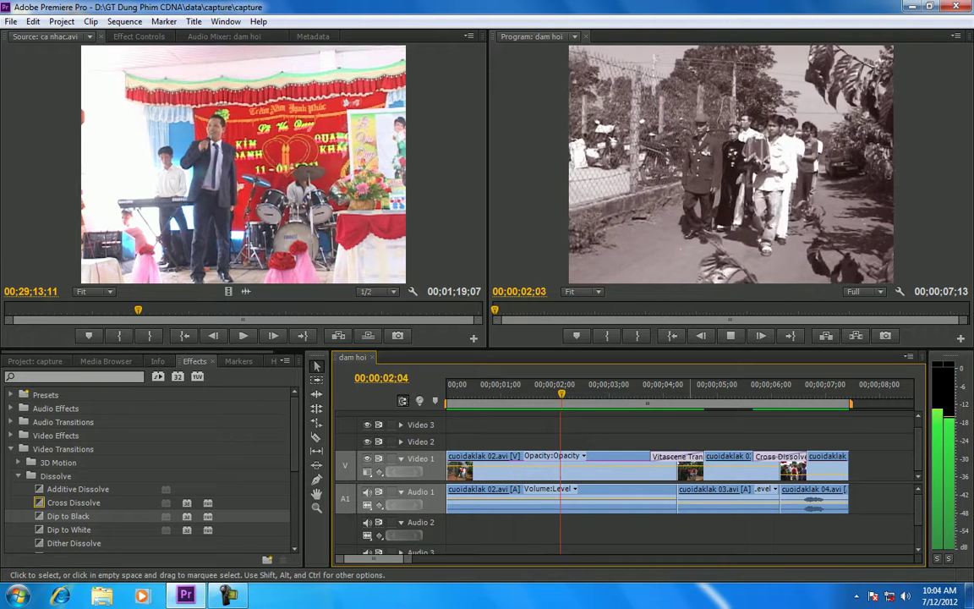
key(space)
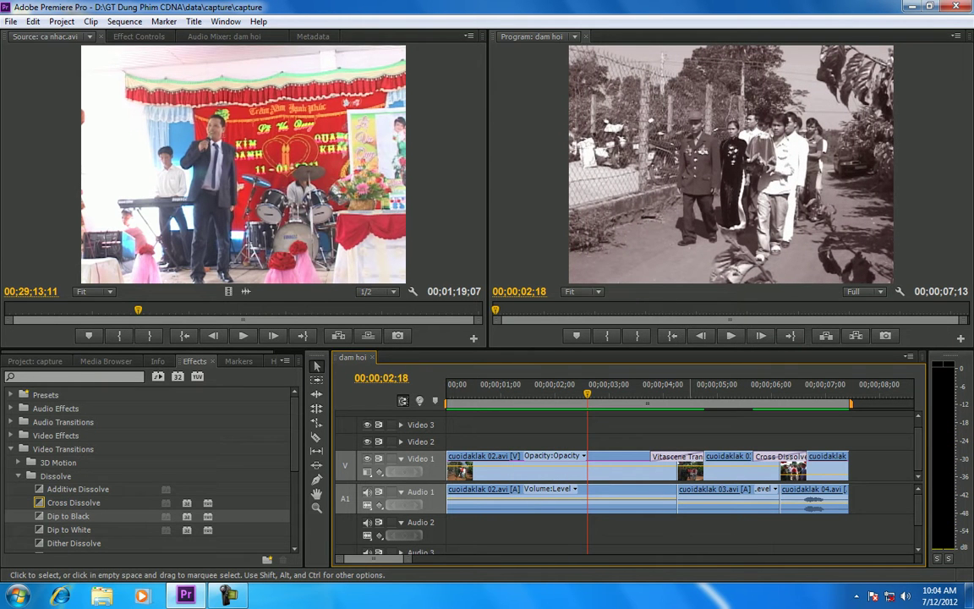
key(space)
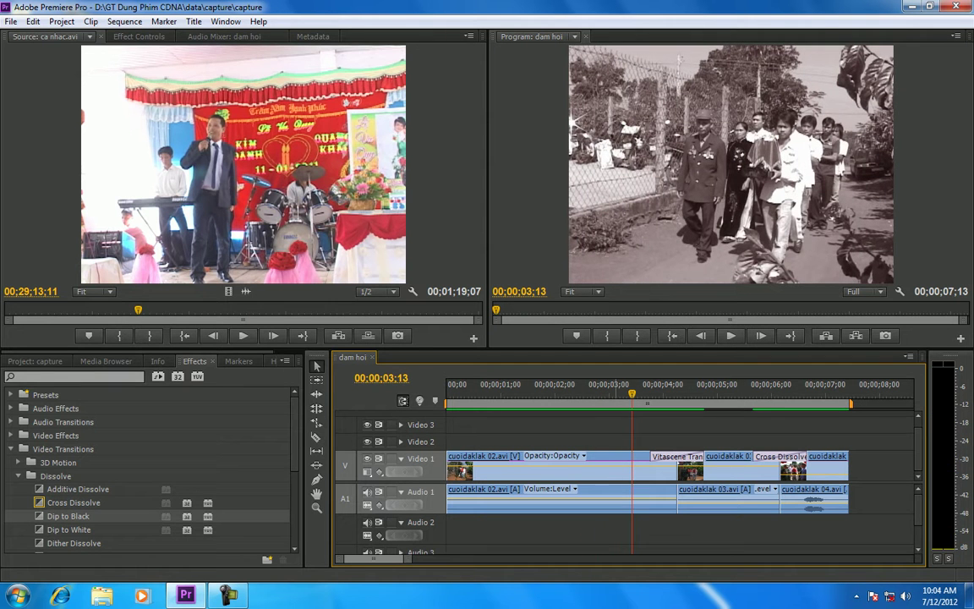
key(j)
key(k)
key(l)
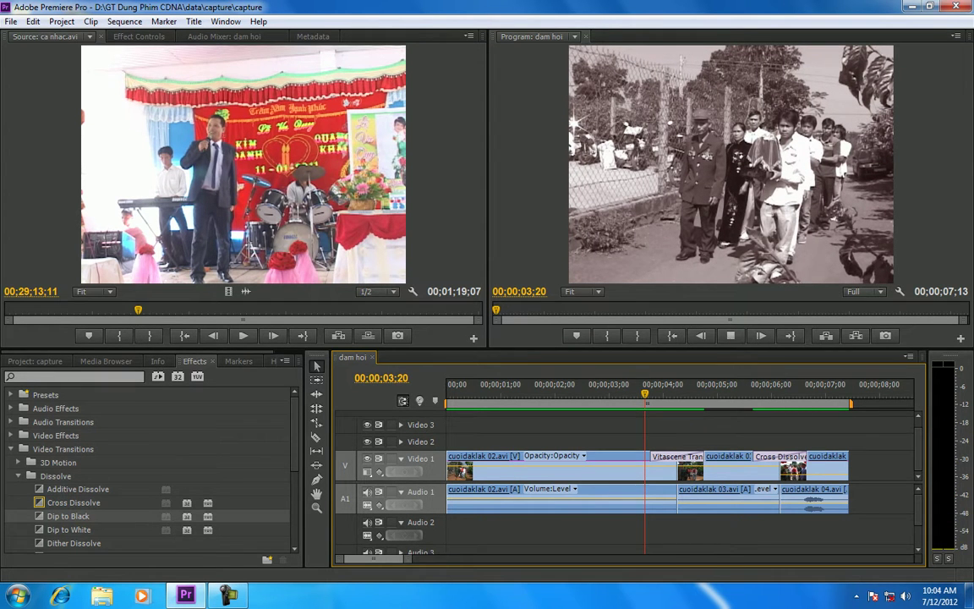
key(l)
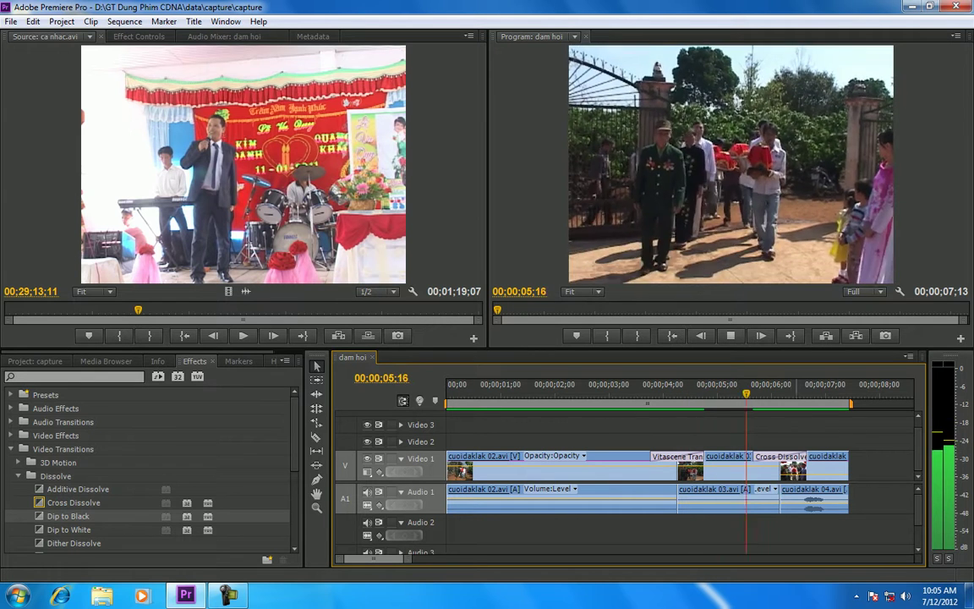
key(k)
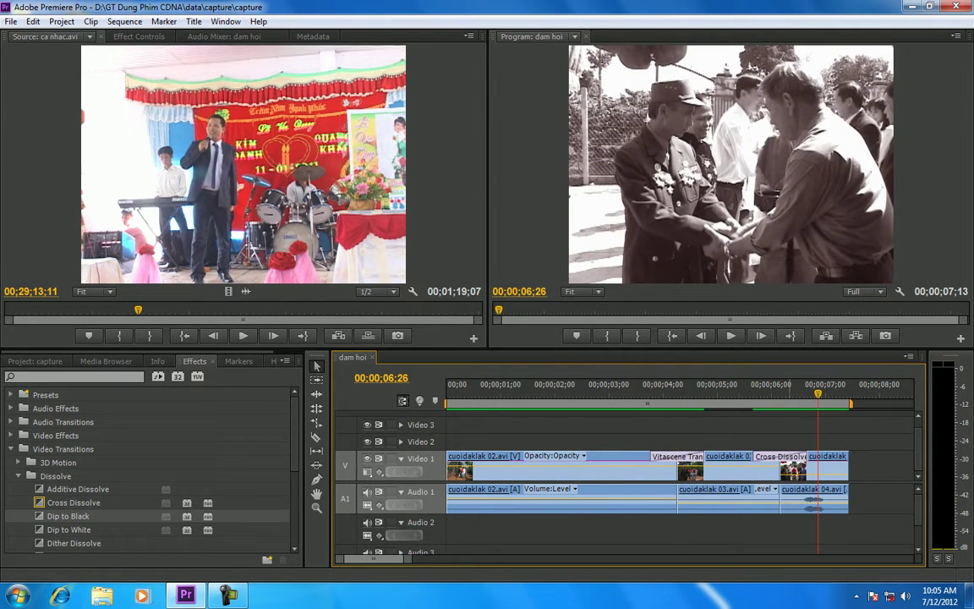
key(l)
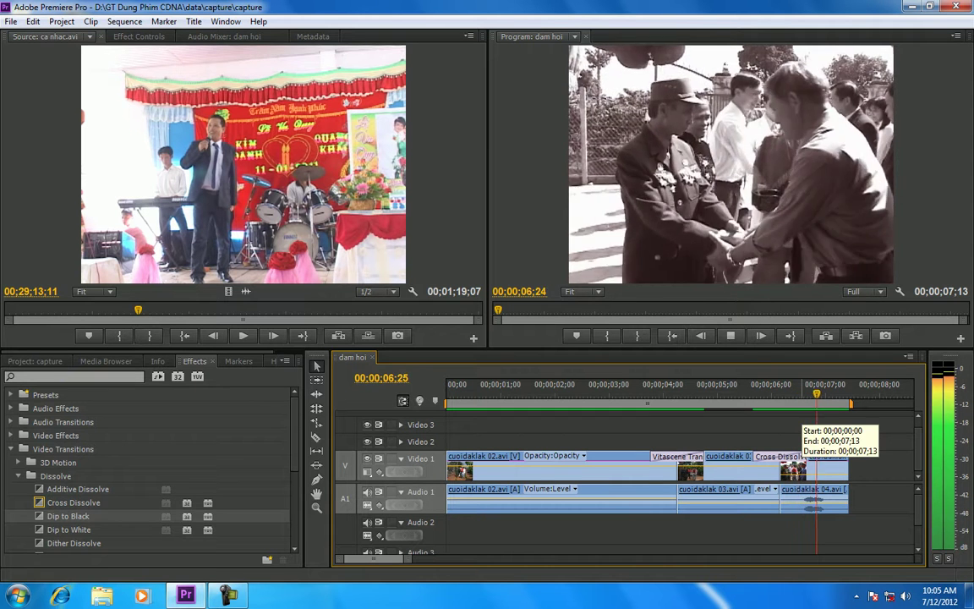
key(k)
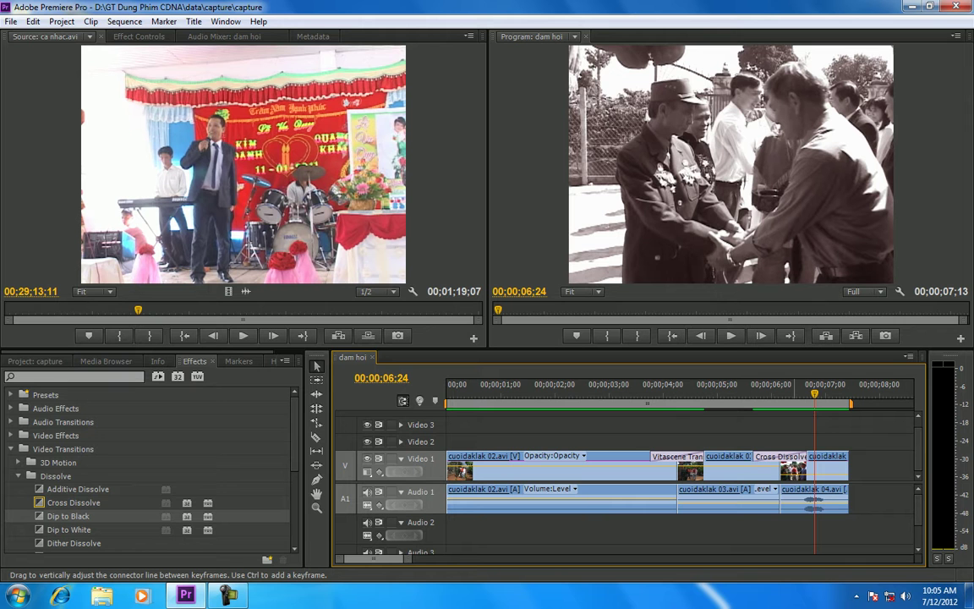
Step: Lower the cuoidaklak 04 audio clip's volume to -8.29 dB and preview it
drag(813, 500, 813, 503)
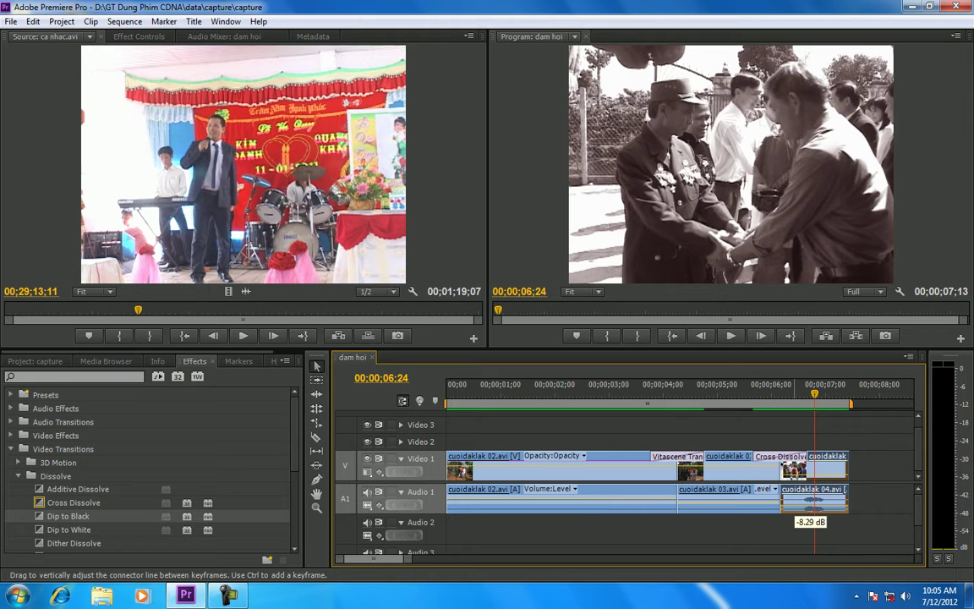
key(space)
drag(800, 390, 822, 390)
click(720, 389)
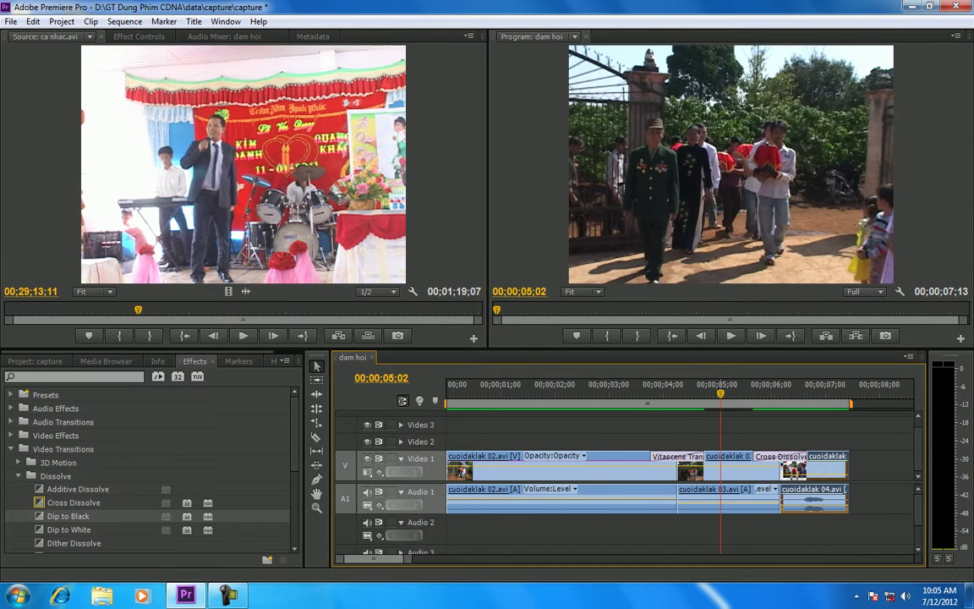
key(space)
mouse_move(736, 389)
mouse_down()
mouse_move(589, 390)
mouse_move(725, 391)
mouse_up()
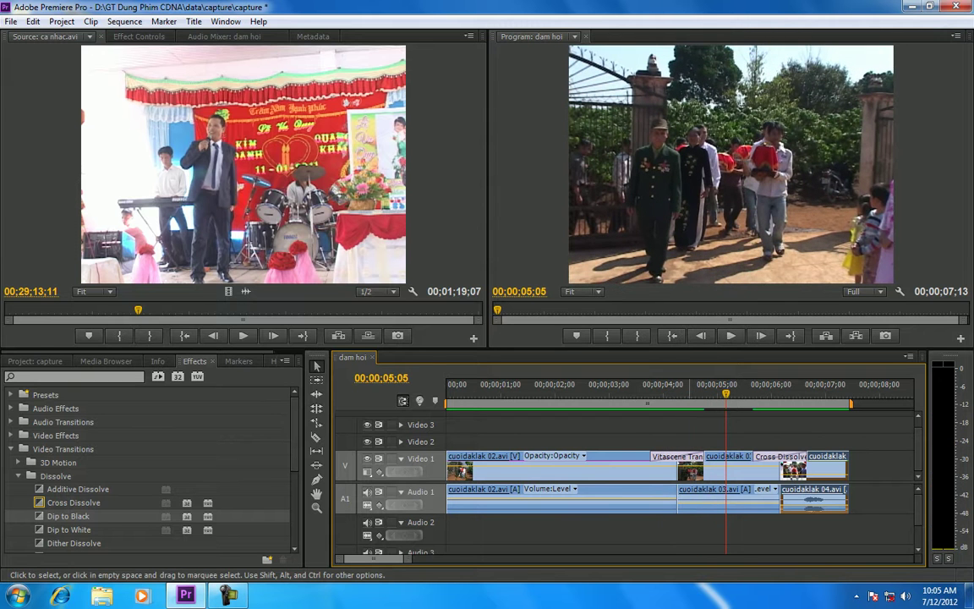
Step: Raise the cuoidaklak 03 audio clip's volume to 6.02 dB, preview it, and return to 01;16
drag(708, 500, 710, 495)
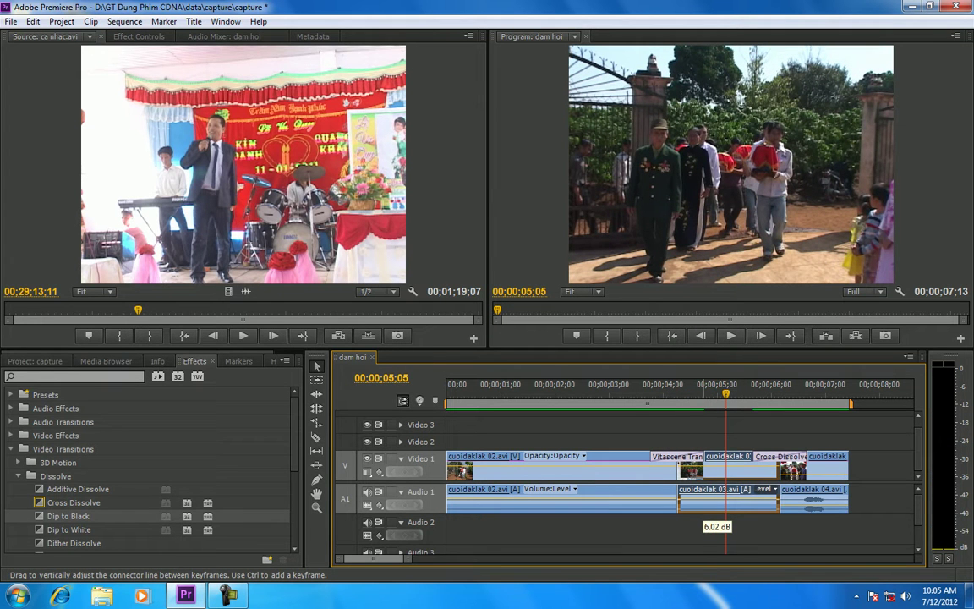
key(space)
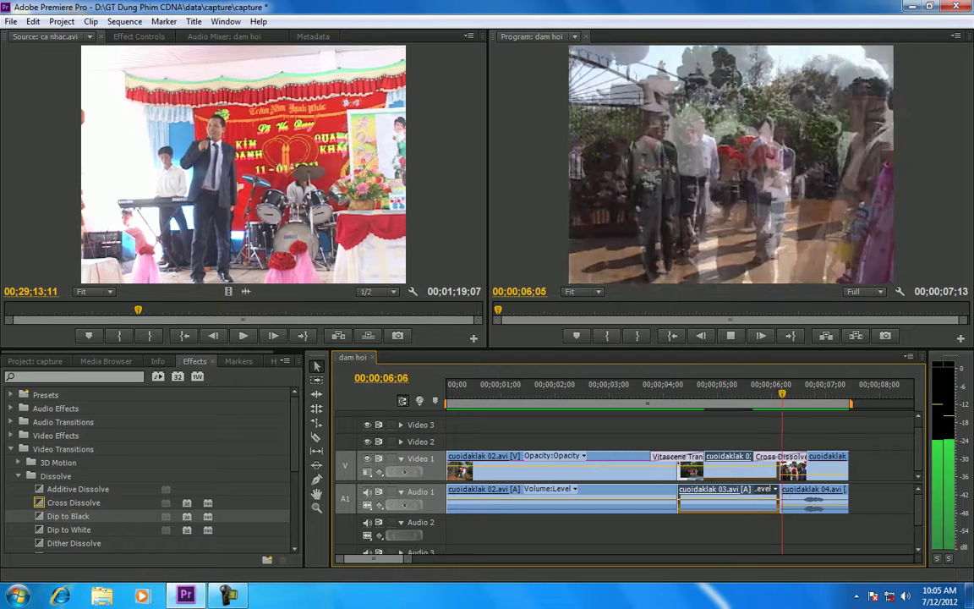
key(space)
click(528, 391)
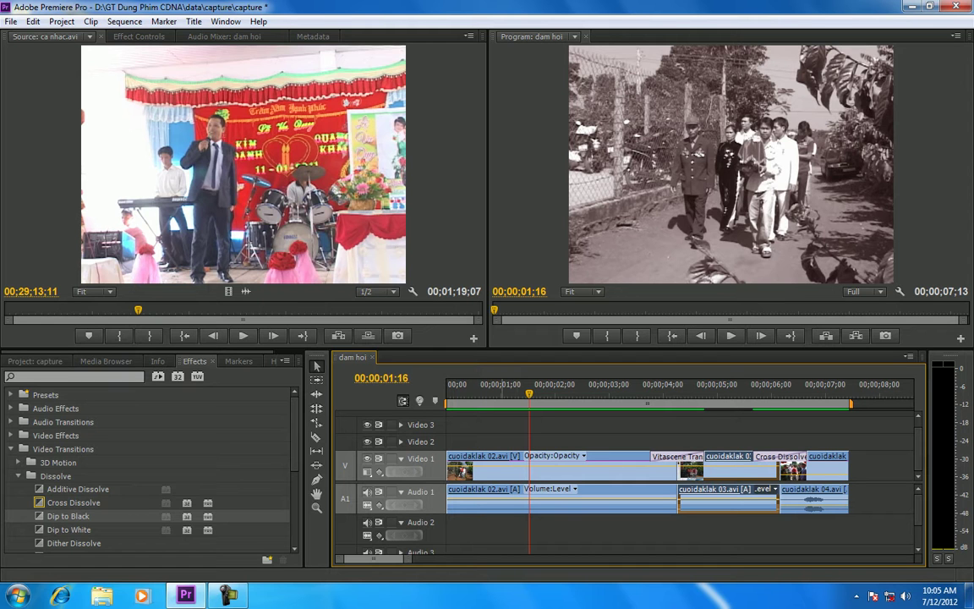
click(11, 449)
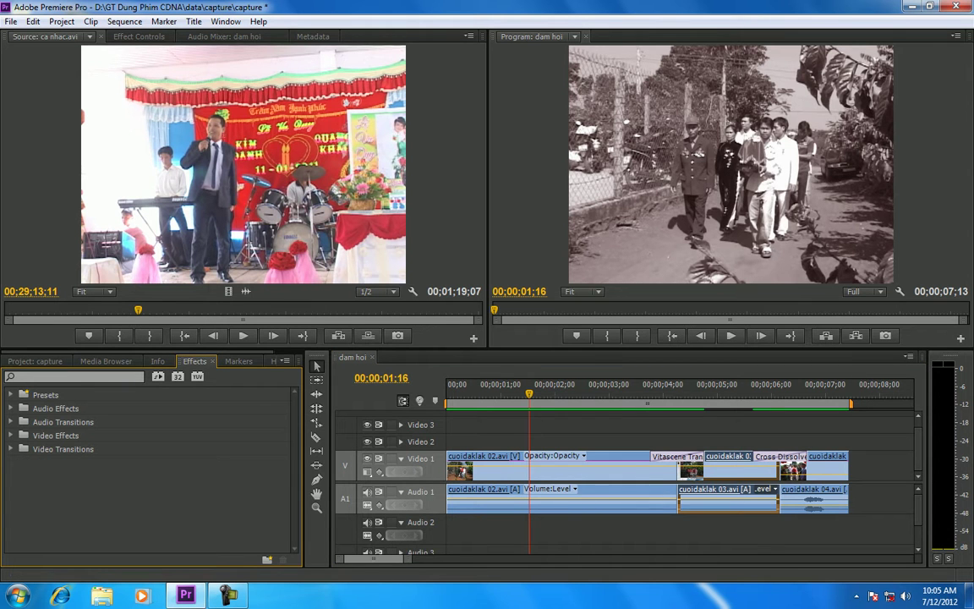
Step: Create a bin named 'music' in the Project panel and open it in its own window
key(shift+1)
right_click(46, 467)
click(72, 493)
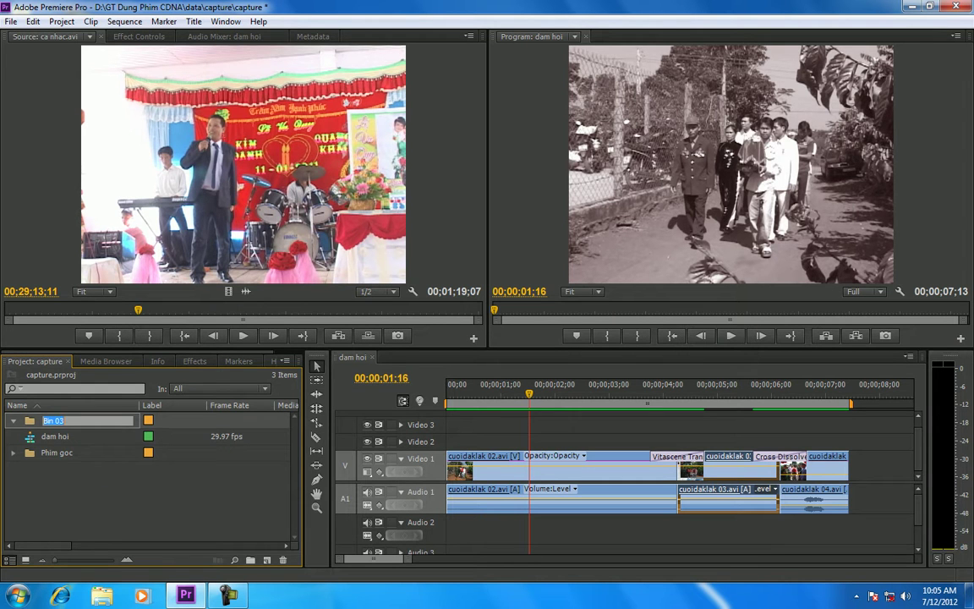
text(music)
key(Tab)
double_click(30, 420)
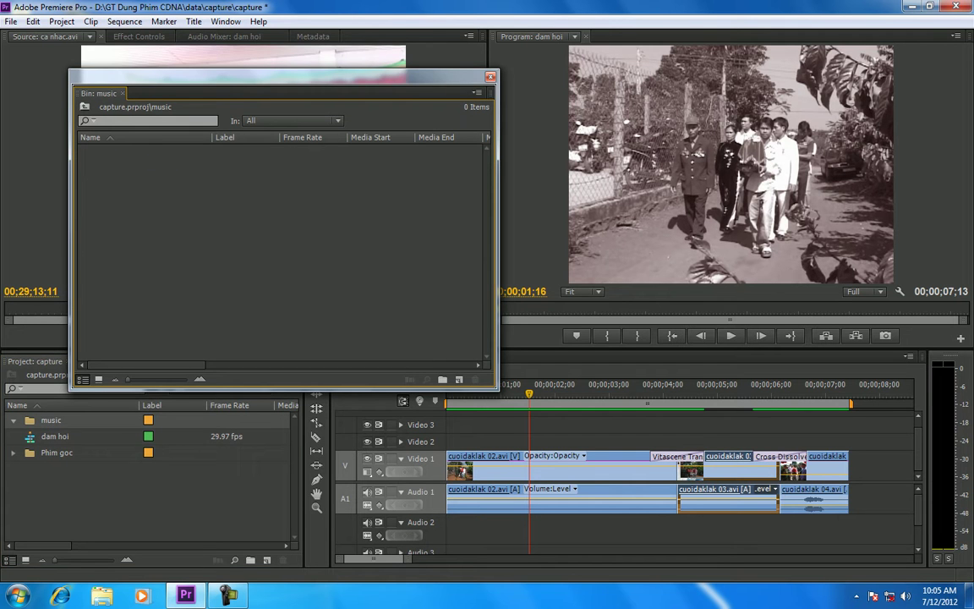
click(17, 596)
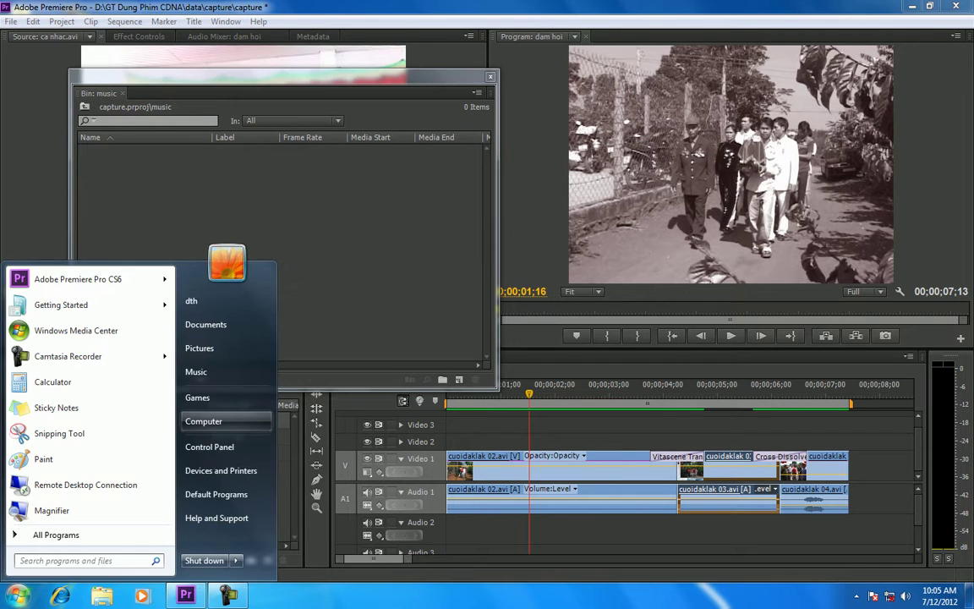
Step: Browse in Windows Explorer to the o1T folder on drive D:
click(207, 419)
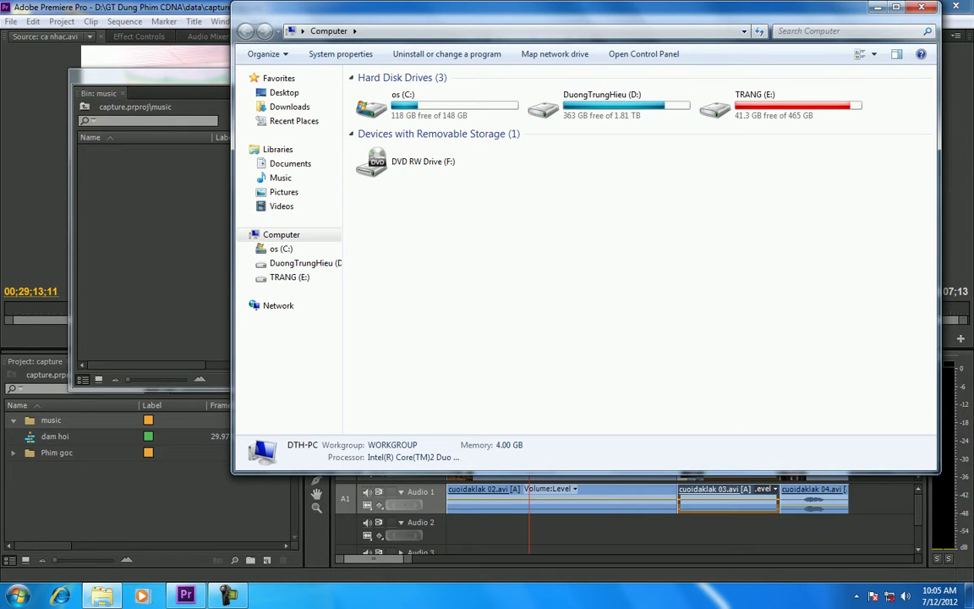
double_click(602, 106)
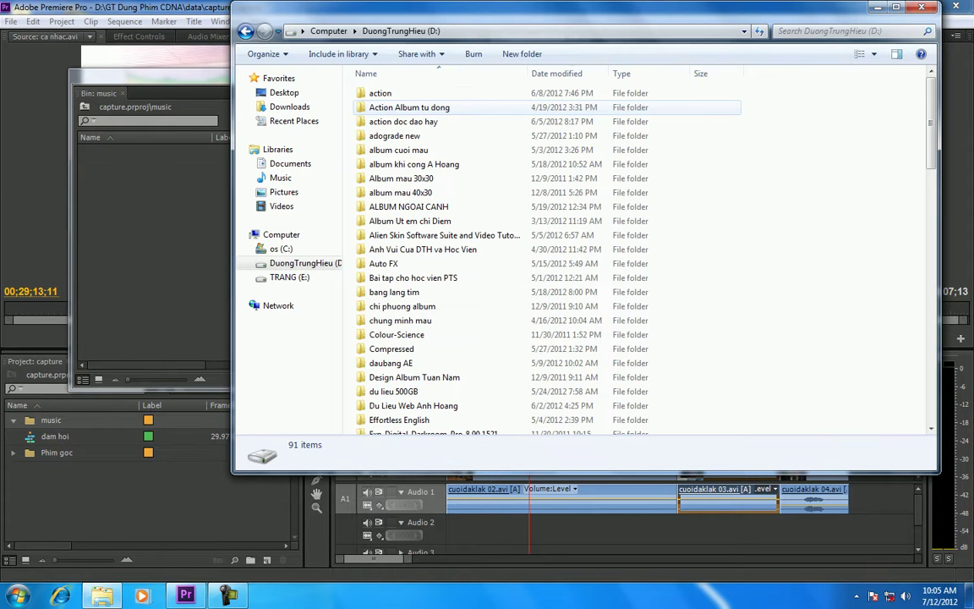
scroll(508, 321, down, 3)
scroll(397, 397, down, 3)
scroll(399, 401, down, 2)
scroll(401, 406, down, 1)
scroll(404, 414, down, 2)
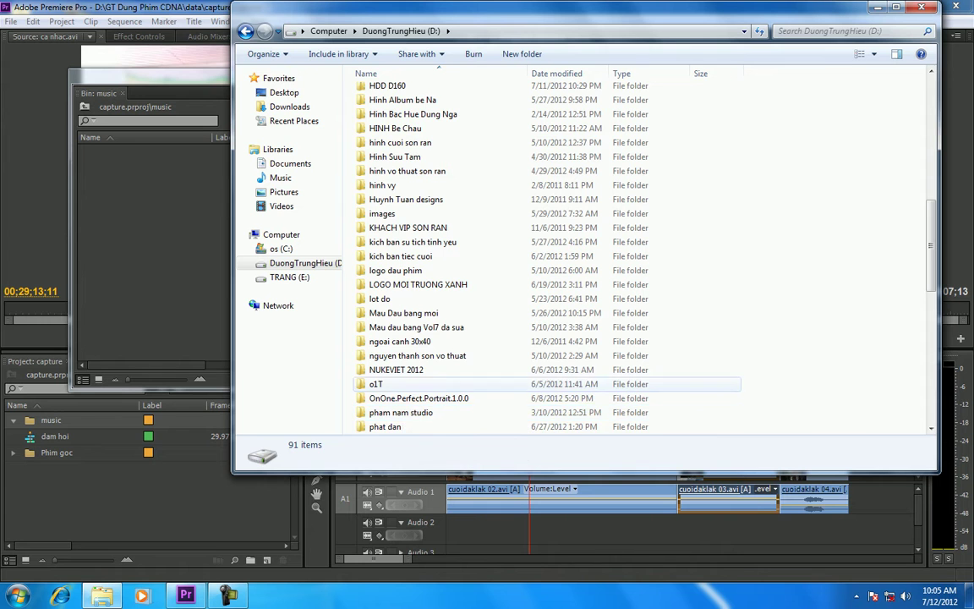
double_click(375, 383)
scroll(473, 372, down, 2)
scroll(475, 374, down, 2)
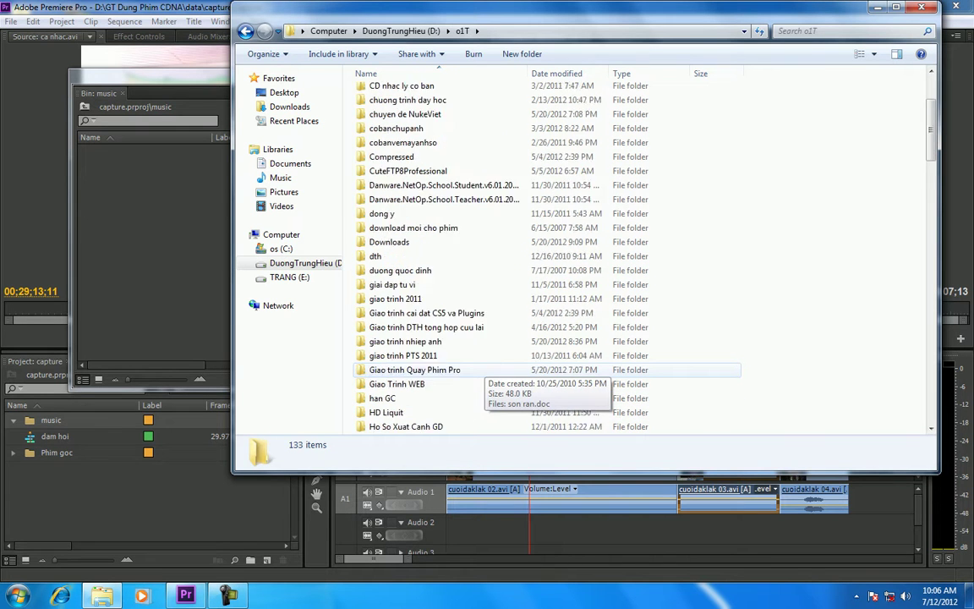
scroll(475, 373, down, 1)
scroll(475, 374, down, 2)
scroll(475, 373, down, 2)
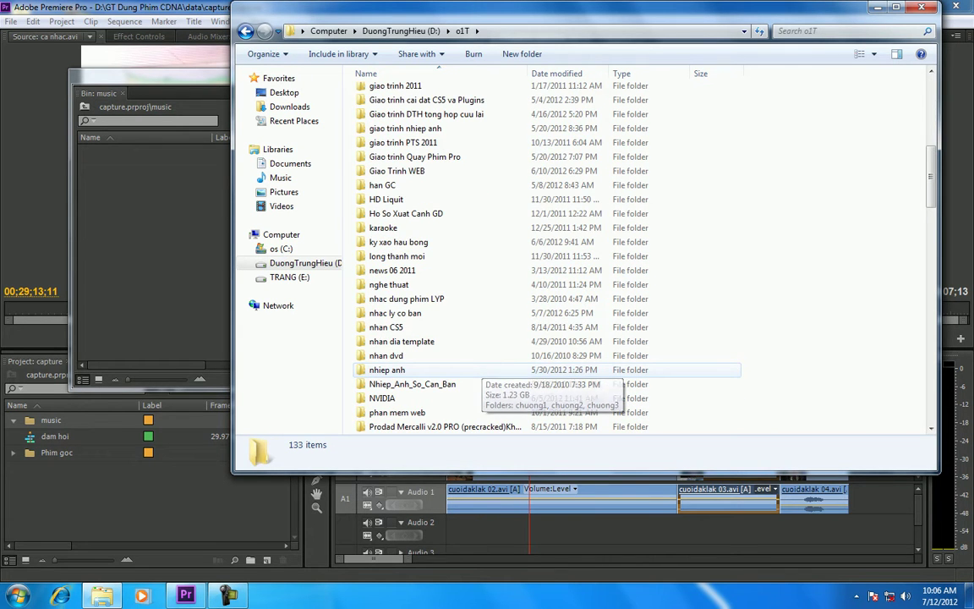
scroll(475, 373, down, 1)
scroll(475, 373, down, 1)
scroll(475, 373, down, 1)
scroll(474, 373, down, 1)
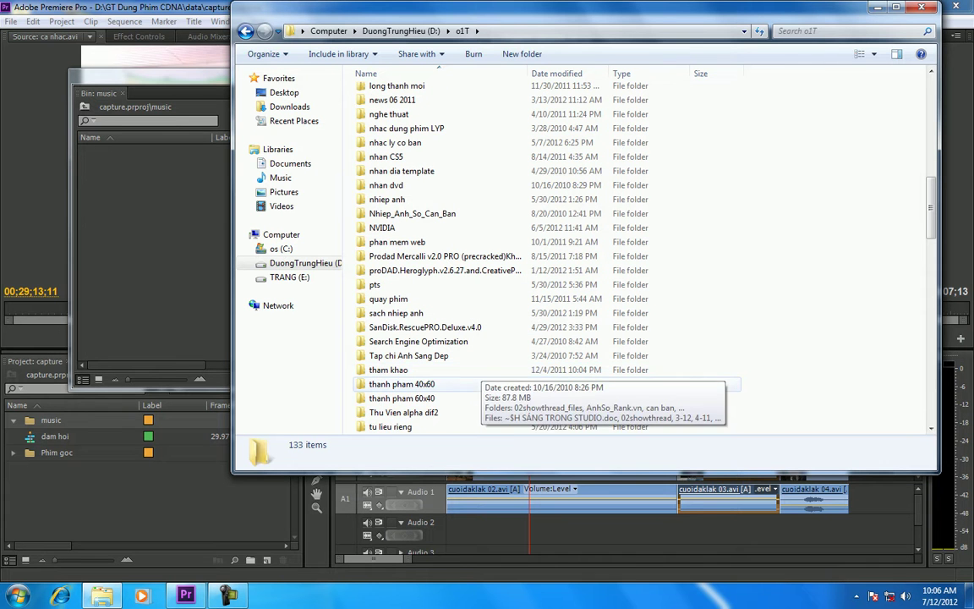
Step: Drag the Ngay Hanh Phuc MP3 into Premiere's music bin, then close Explorer
double_click(393, 426)
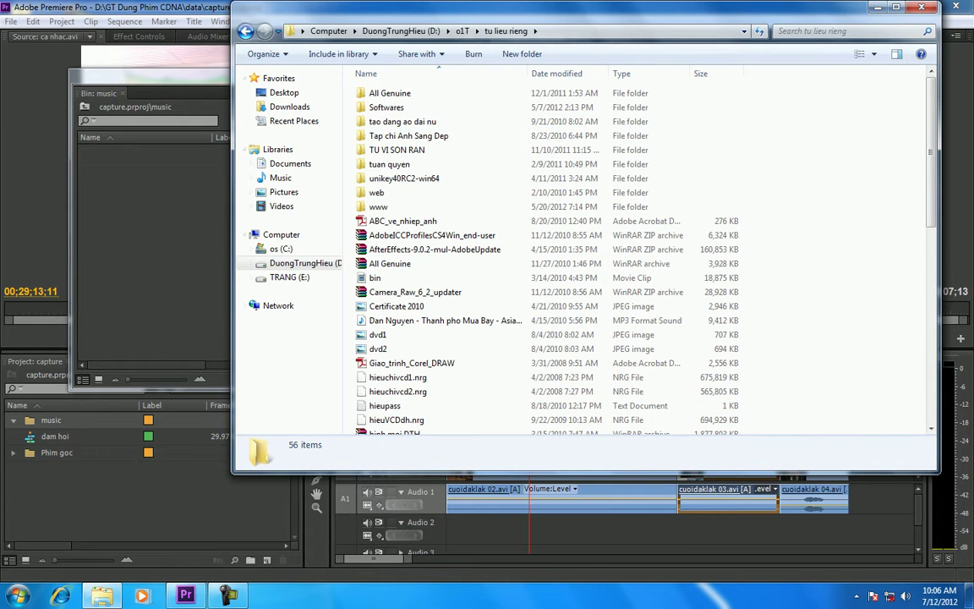
key(BackSpace)
double_click(388, 369)
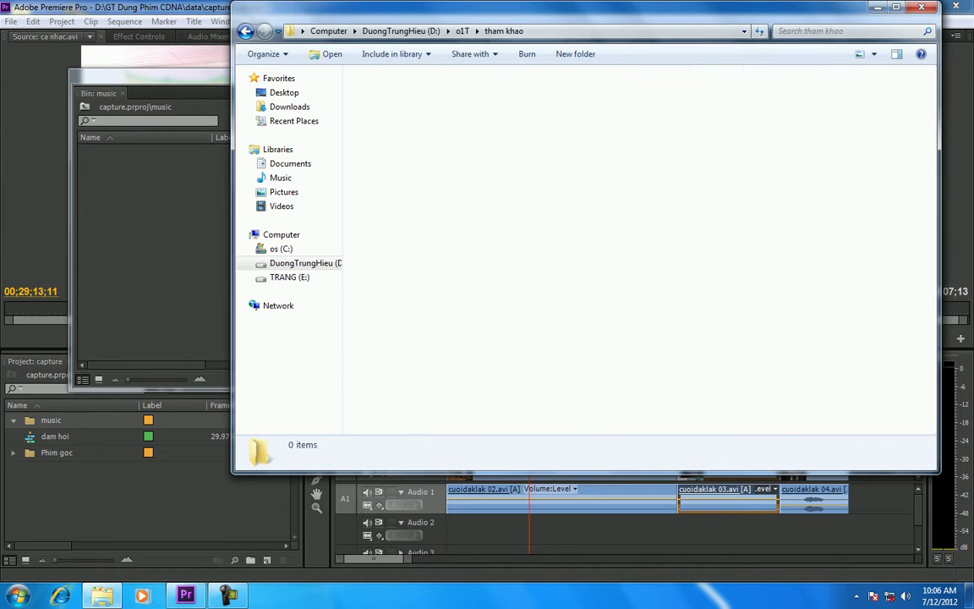
key(BackSpace)
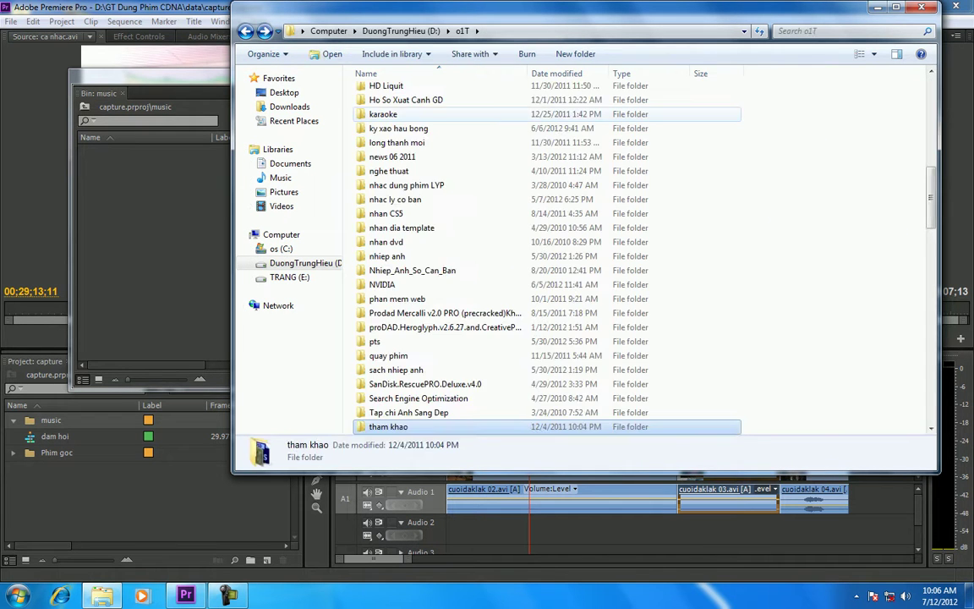
drag(445, 334, 169, 211)
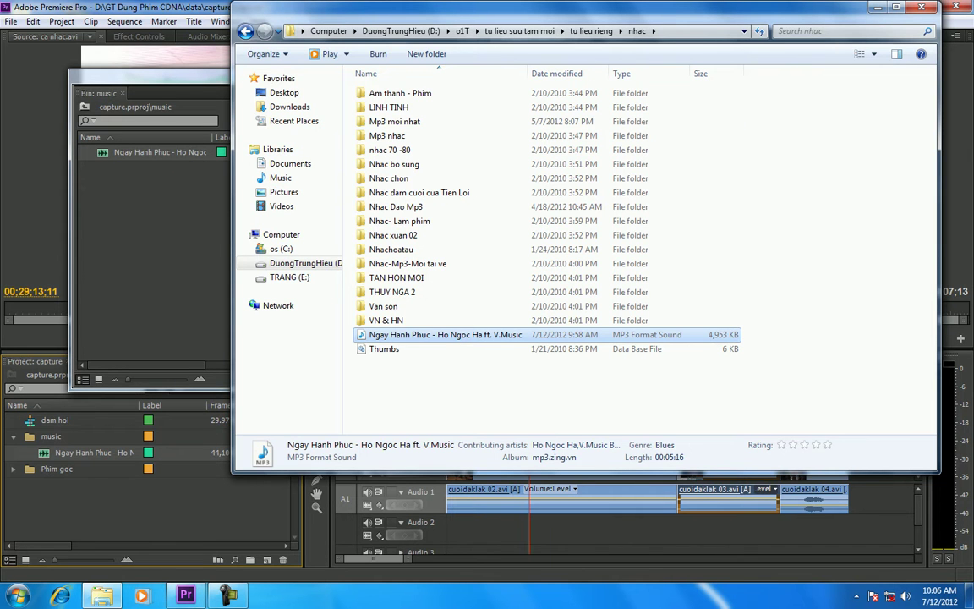
click(920, 6)
Step: Set the Ngay Hanh Phuc song's Out point at 00;00;32;05 and place it on Audio 2 at the sequence start
click(490, 76)
double_click(93, 452)
click(137, 169)
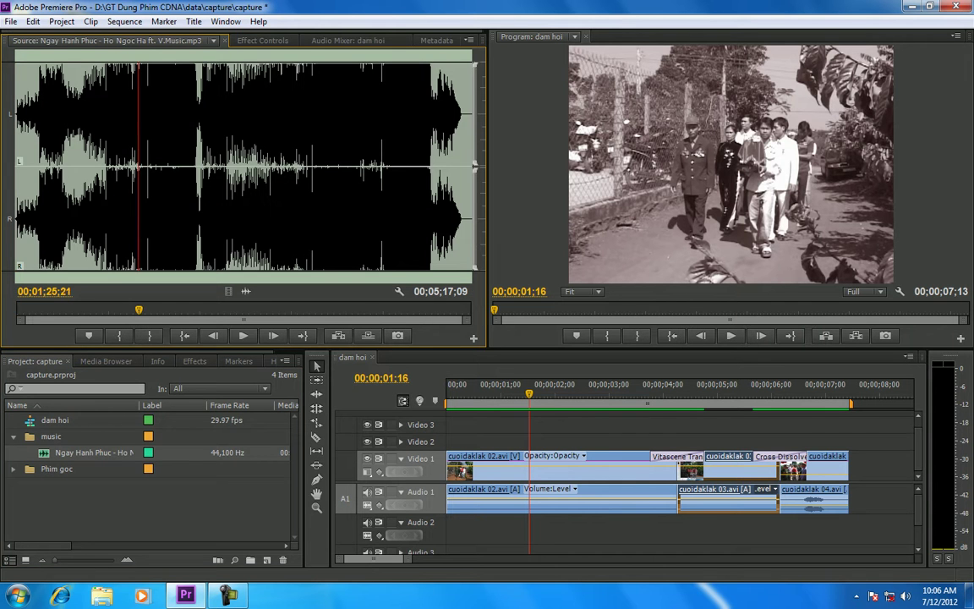
drag(137, 169, 62, 169)
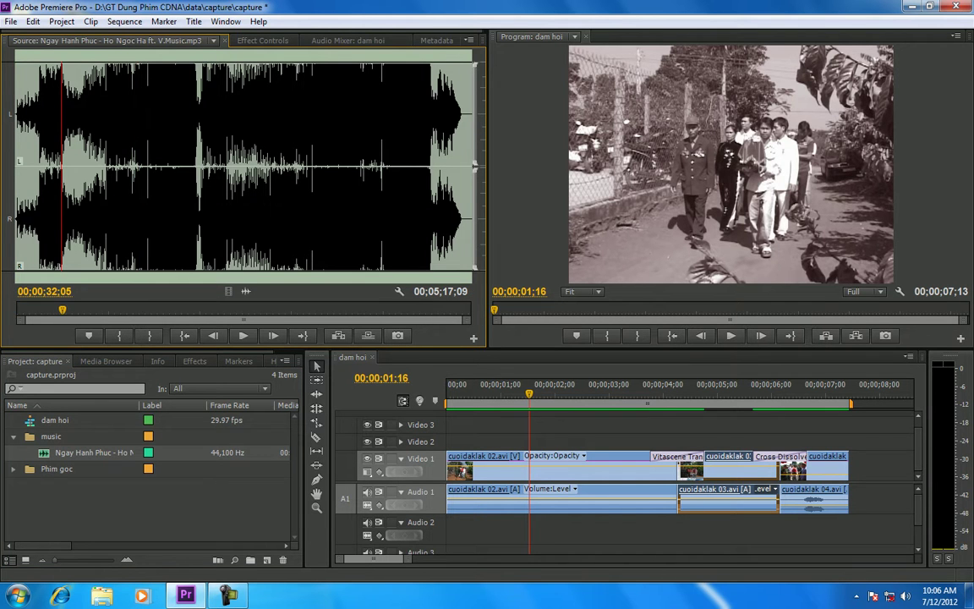
key(o)
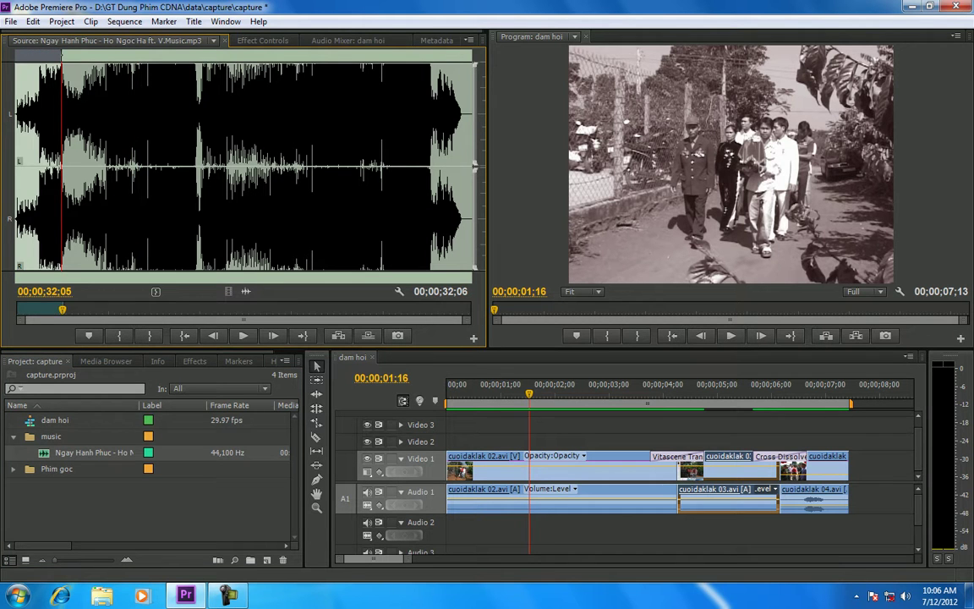
drag(253, 169, 456, 529)
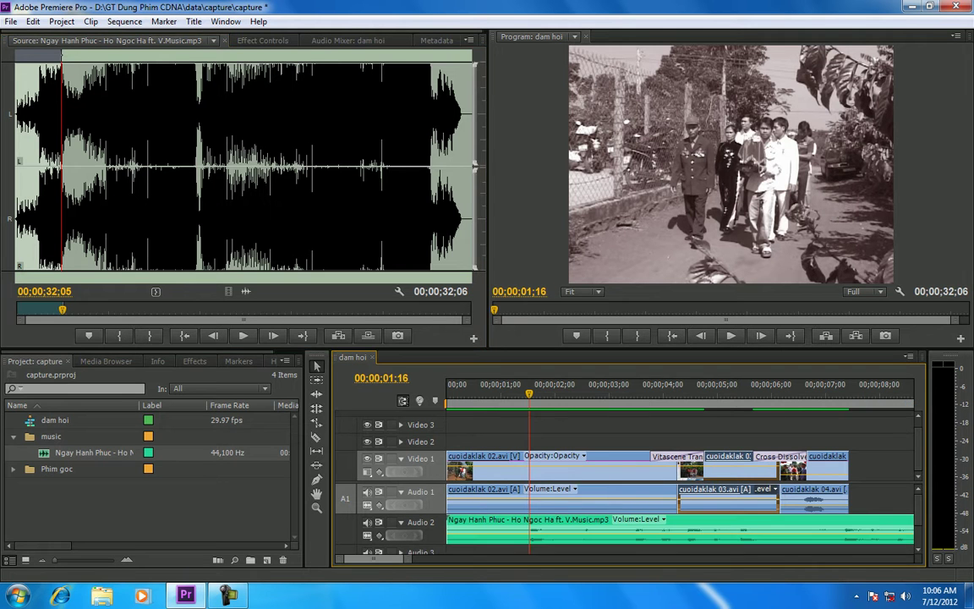
Step: Trim the Audio 2 song to end with the last video clip at 00;00;07;13 and play the sequence
key(minus)
key(minus)
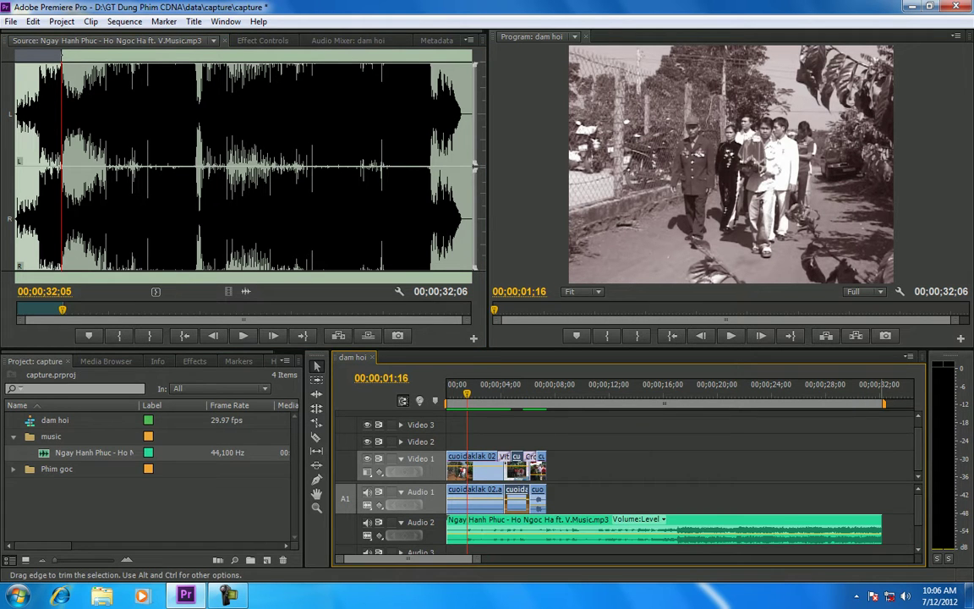
drag(879, 529, 545, 530)
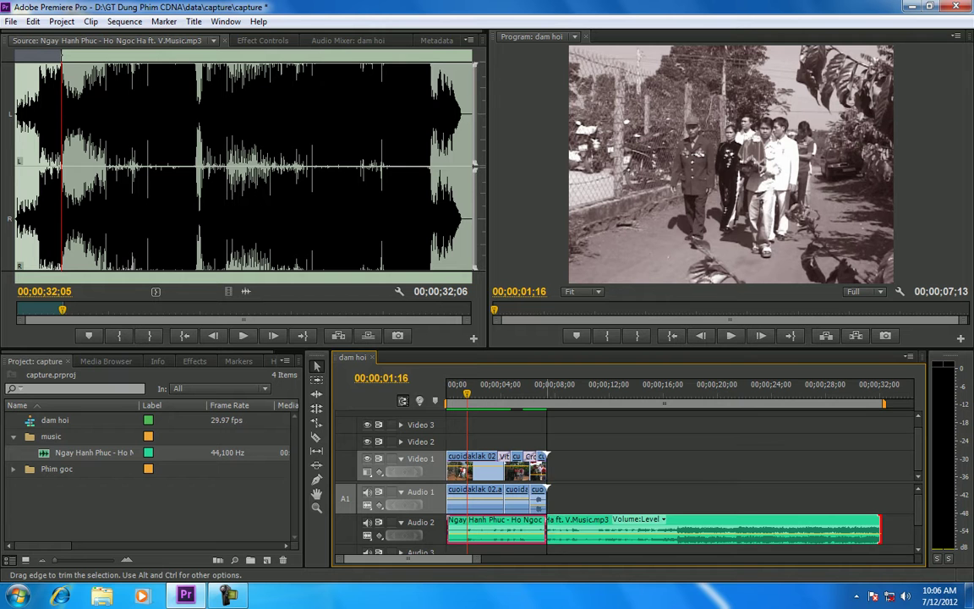
key(backslash)
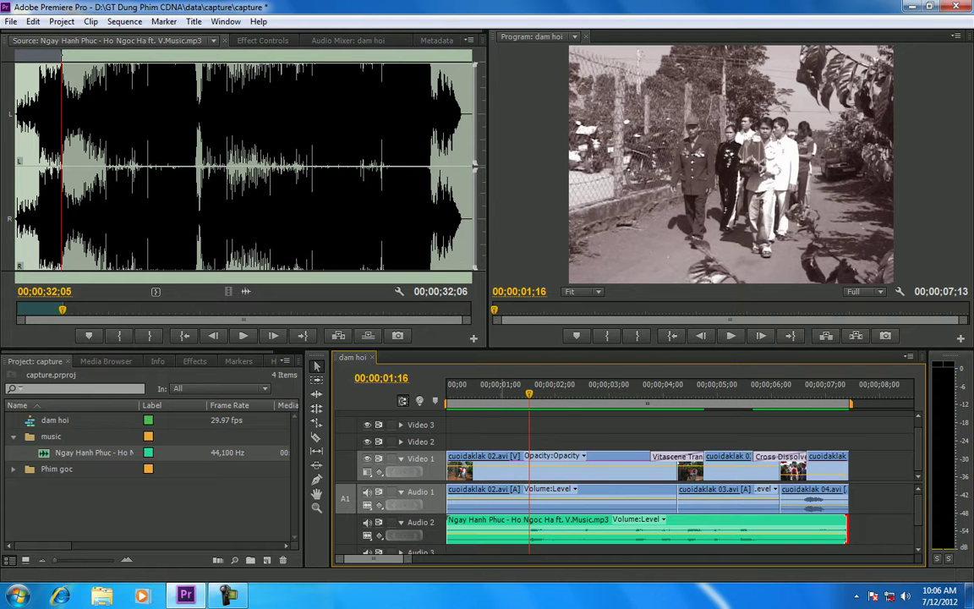
key(Home)
key(space)
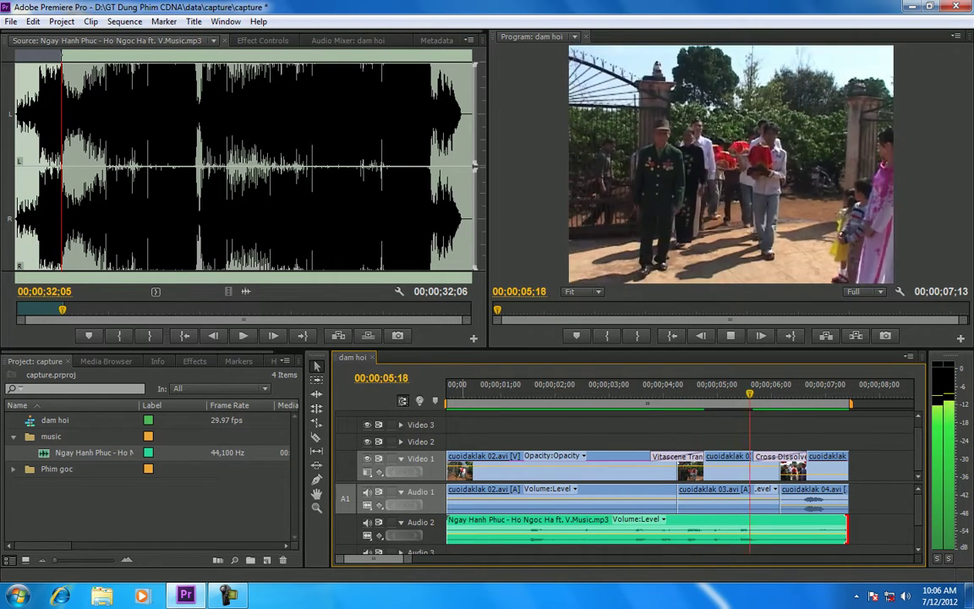
key(space)
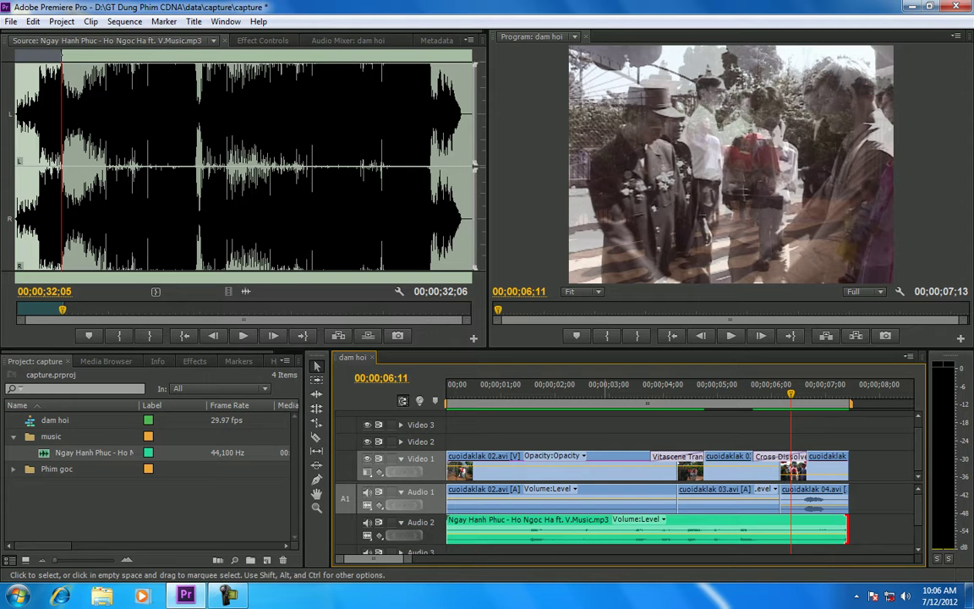
Step: Unlink and delete the cuoidaklak 04 audio, delete the cuoidaklak 03 audio, then play back the sequence
click(813, 496)
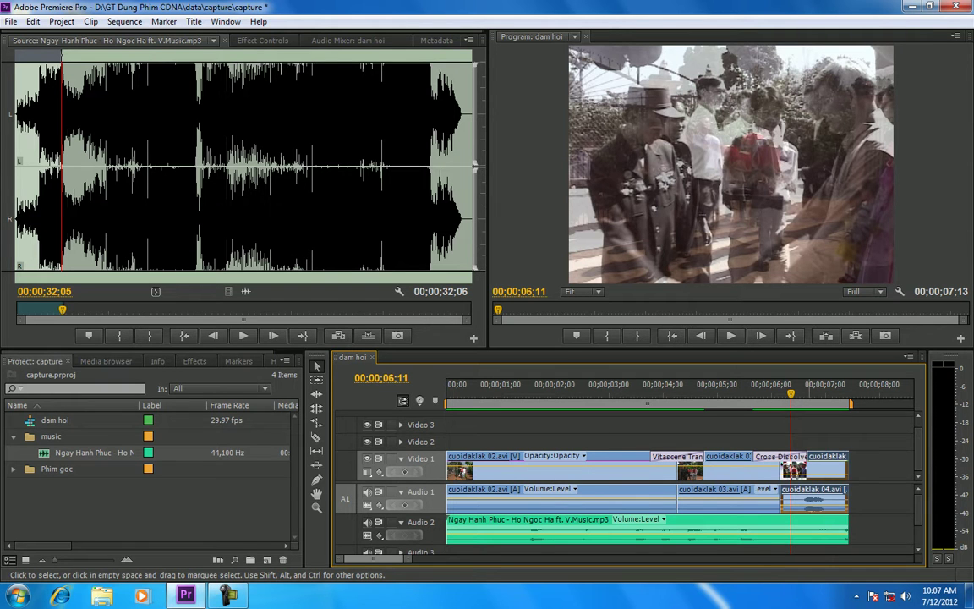
right_click(813, 495)
click(807, 183)
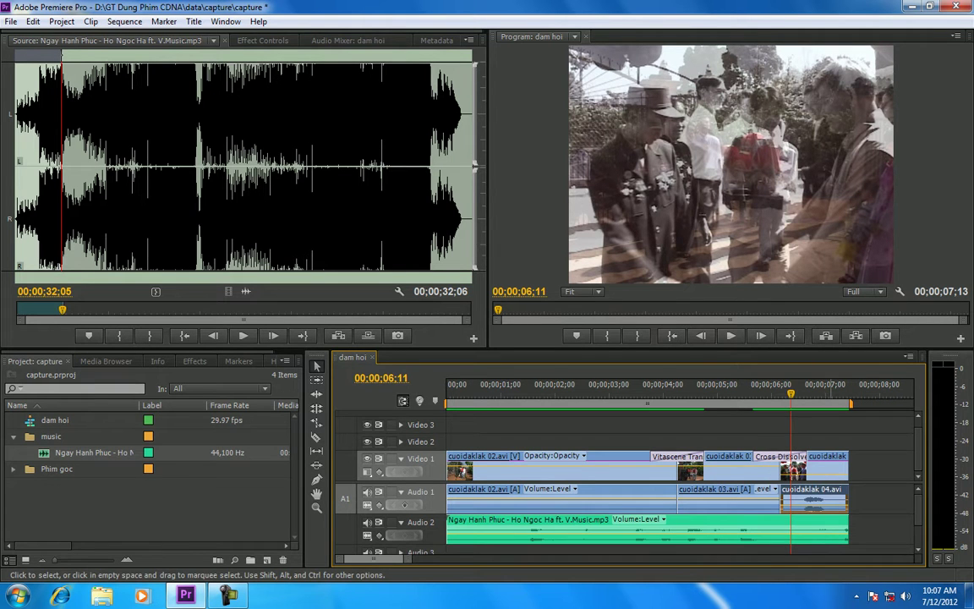
key(Delete)
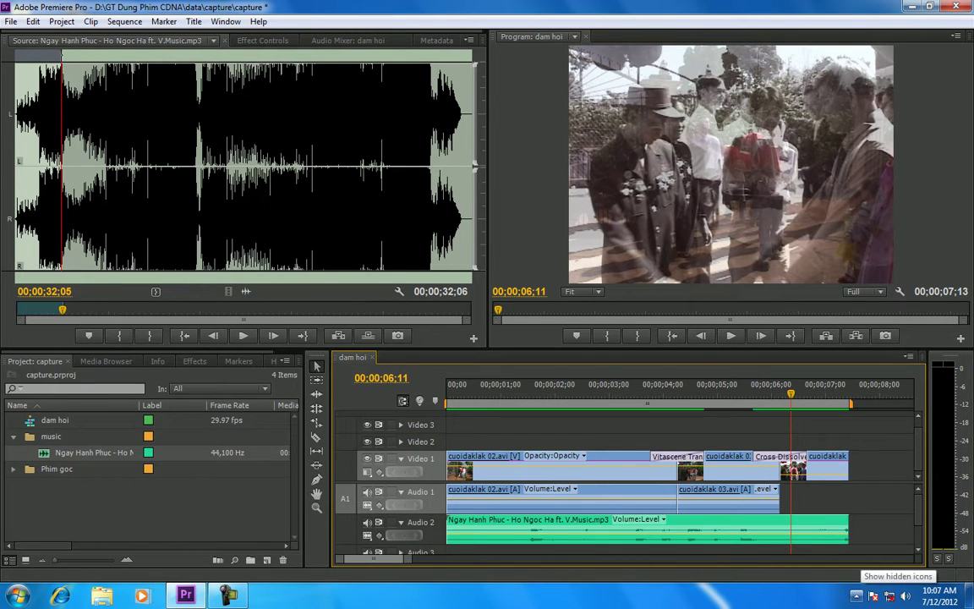
click(727, 498)
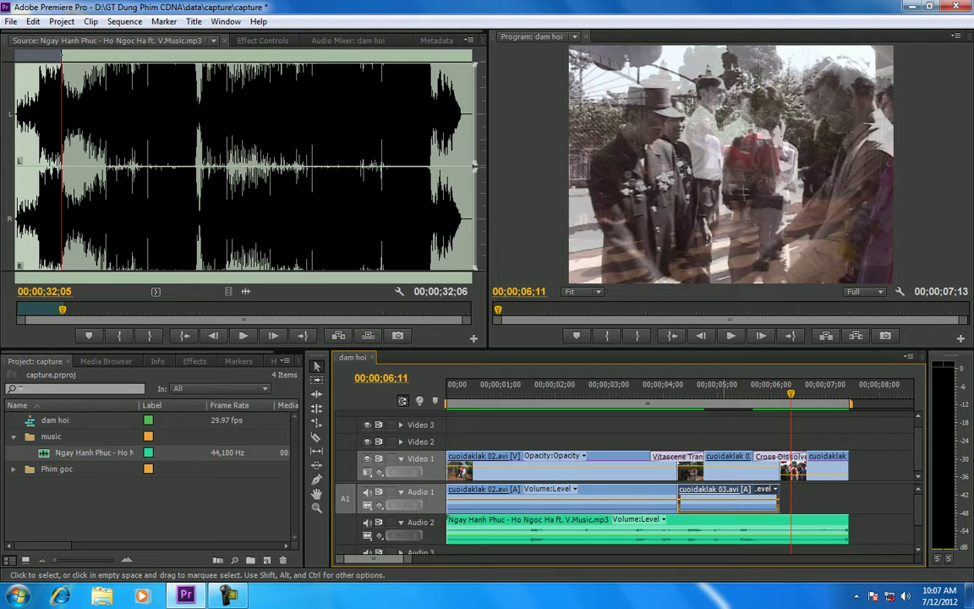
key(Delete)
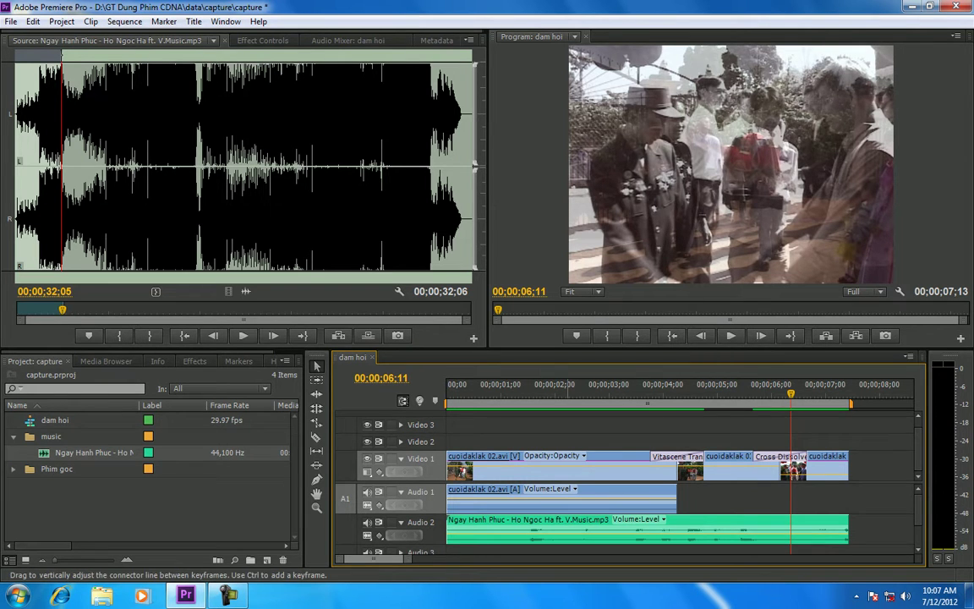
click(513, 470)
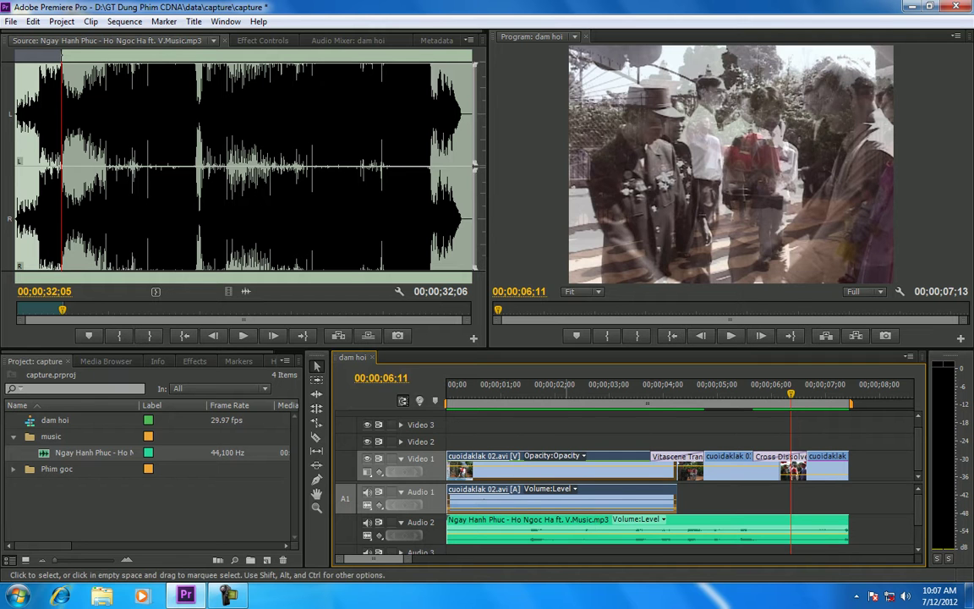
click(535, 387)
key(space)
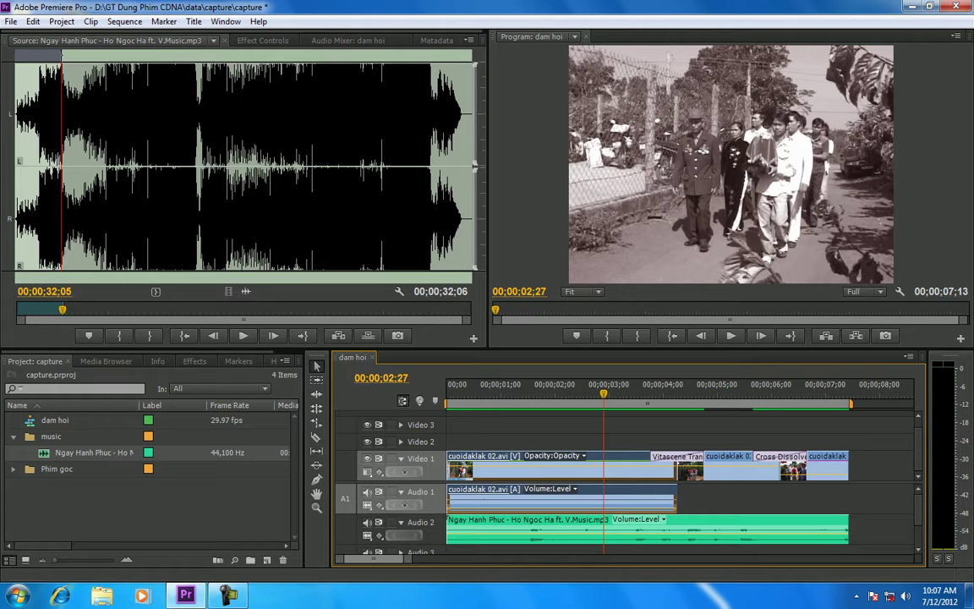
key(space)
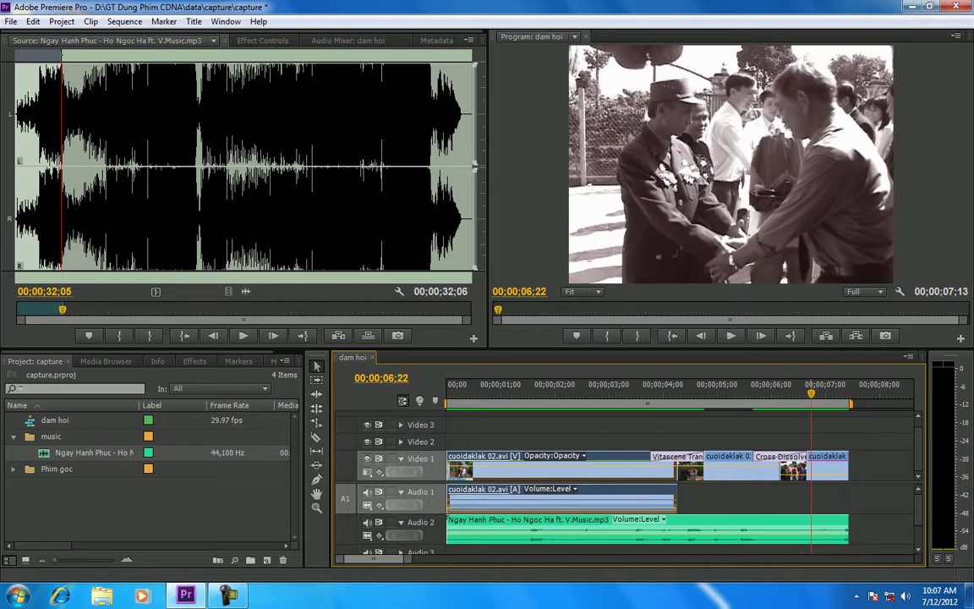
key(Up)
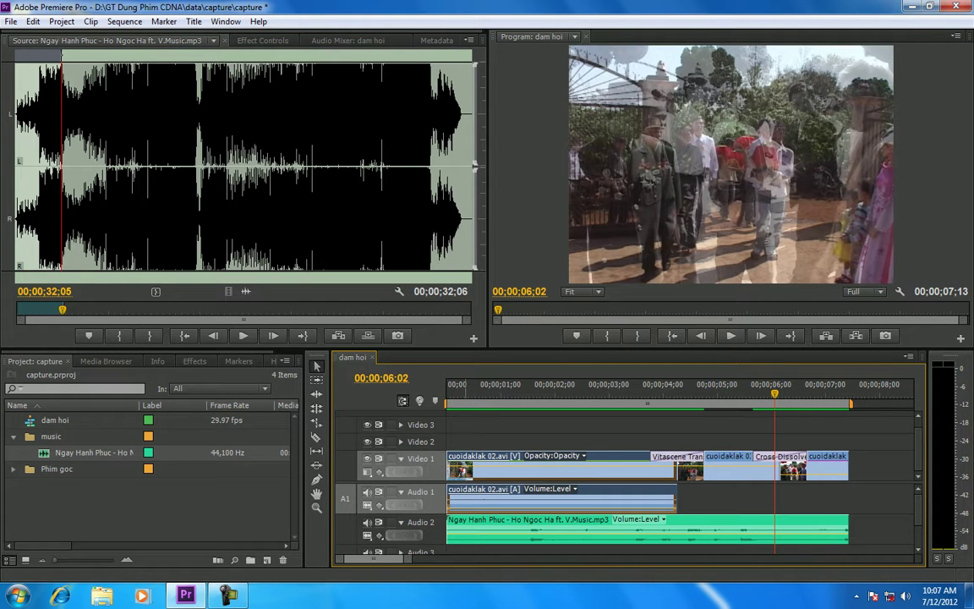
Step: Apply the Constant Power crossfade to the end of the Ngay Hanh Phuc song on Audio 2 and preview it
key(shift+7)
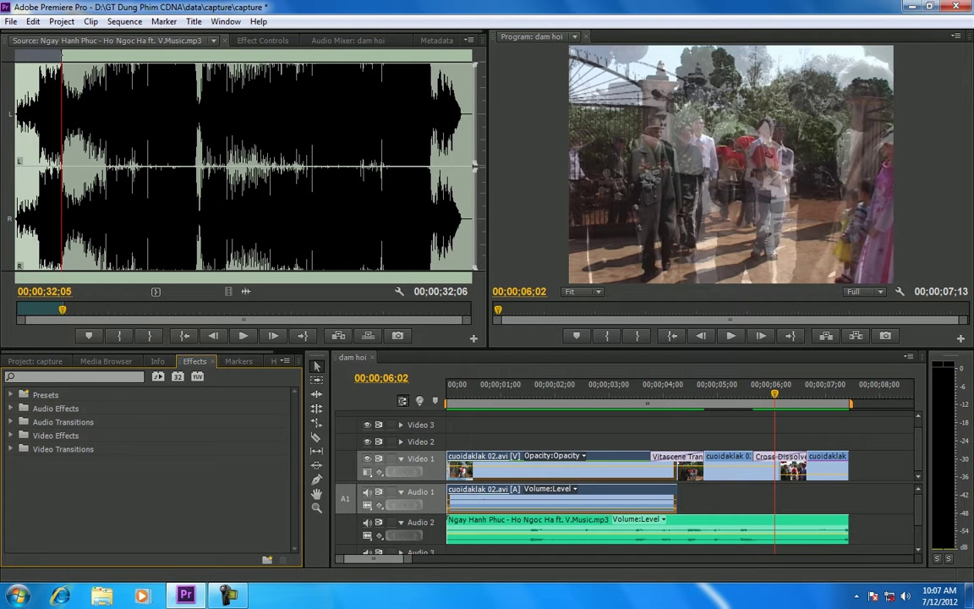
click(11, 422)
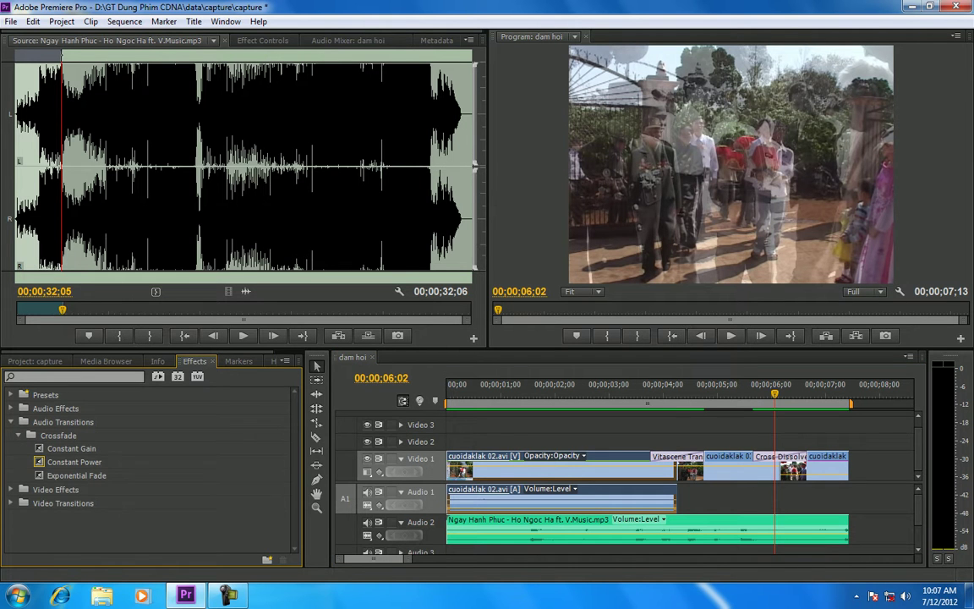
click(74, 462)
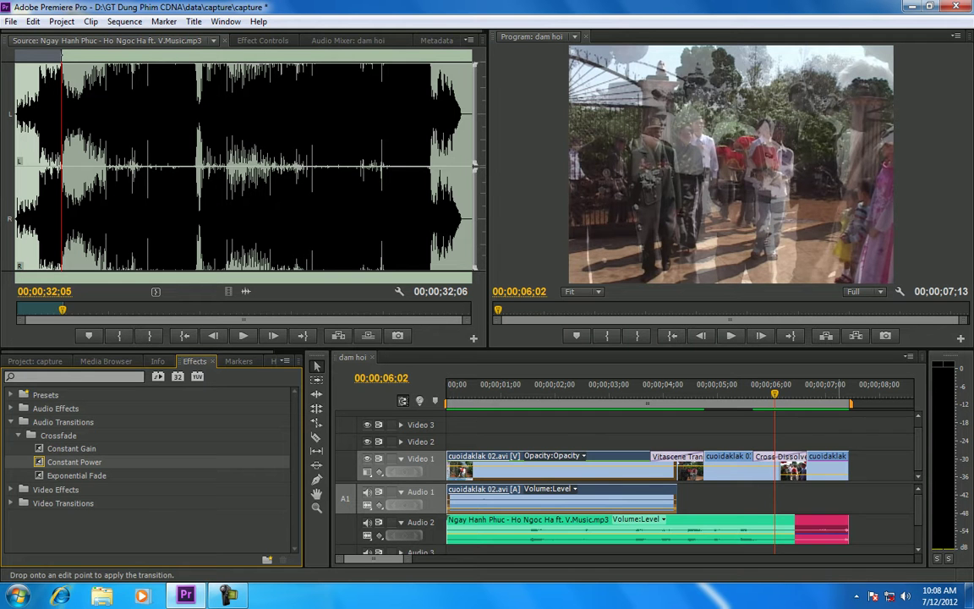
drag(74, 462, 820, 528)
key(space)
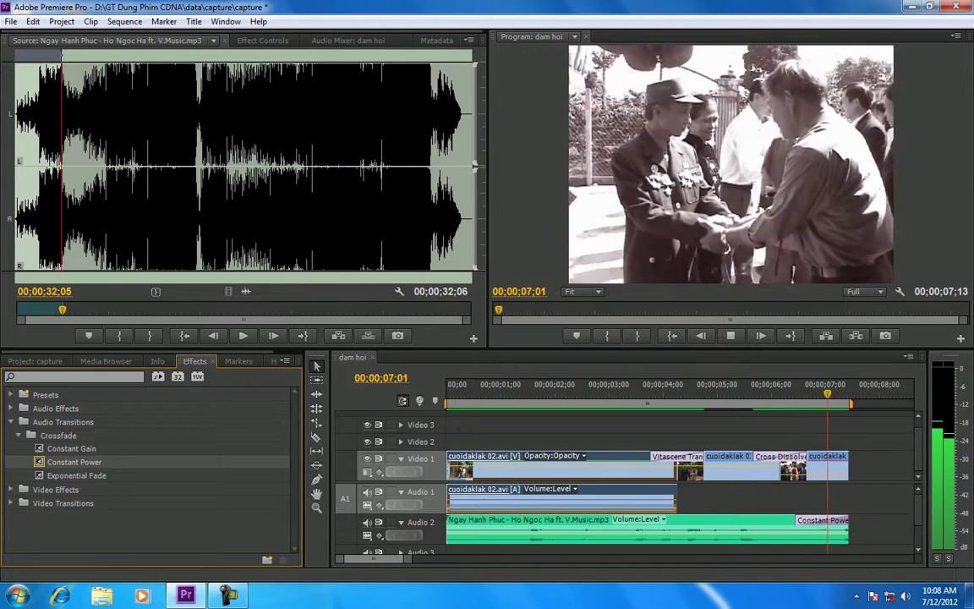
click(774, 390)
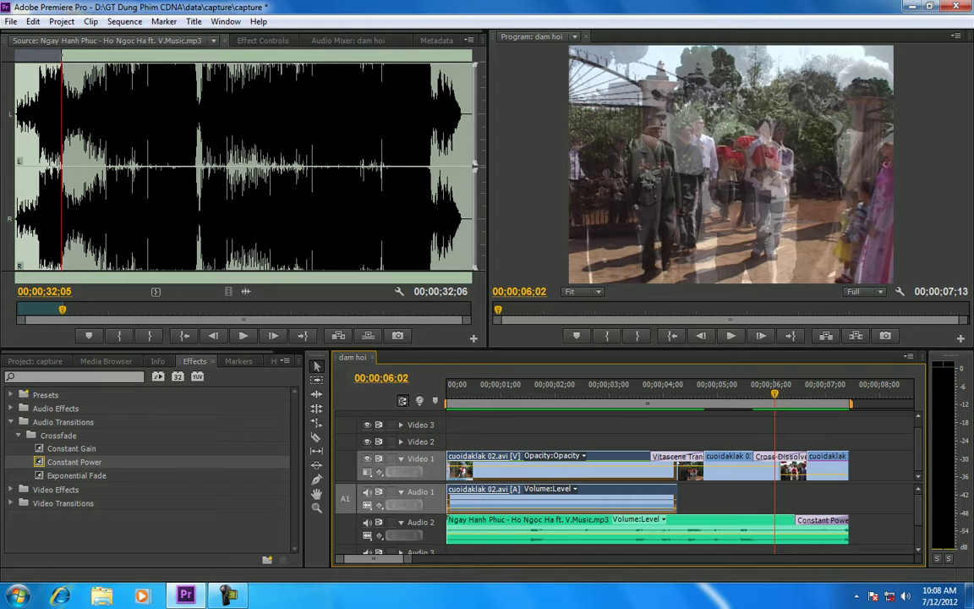
click(11, 422)
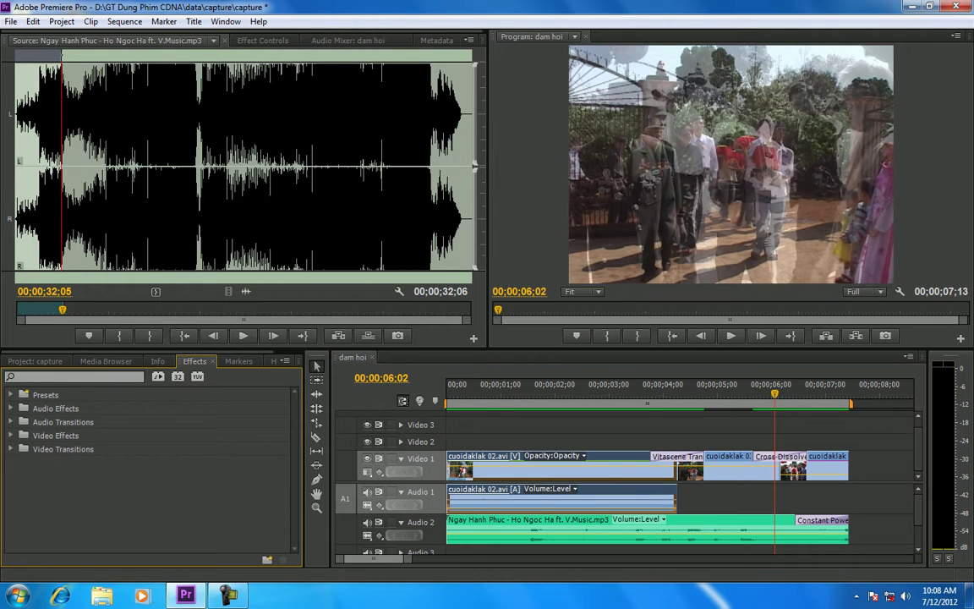
key(space)
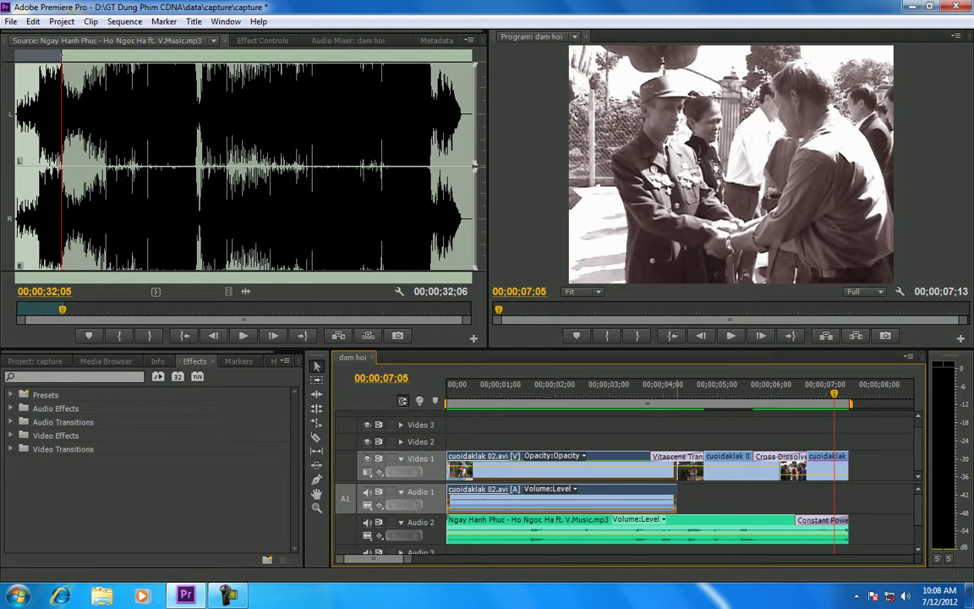
Step: Add a Dip to Black transition at the end of the Video 1 clips and preview it
drag(669, 390, 679, 391)
drag(852, 390, 837, 390)
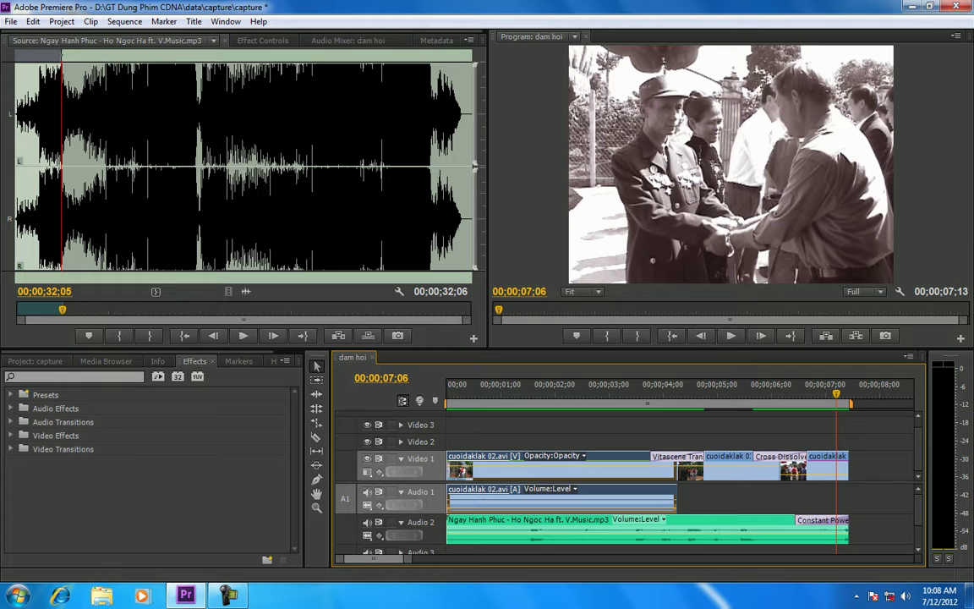
click(11, 449)
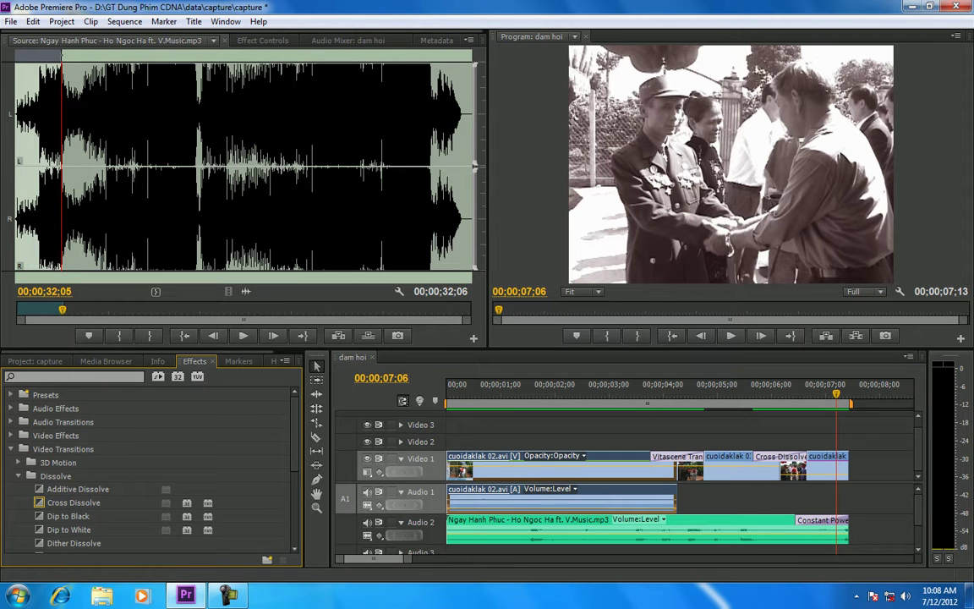
drag(67, 516, 832, 461)
key(space)
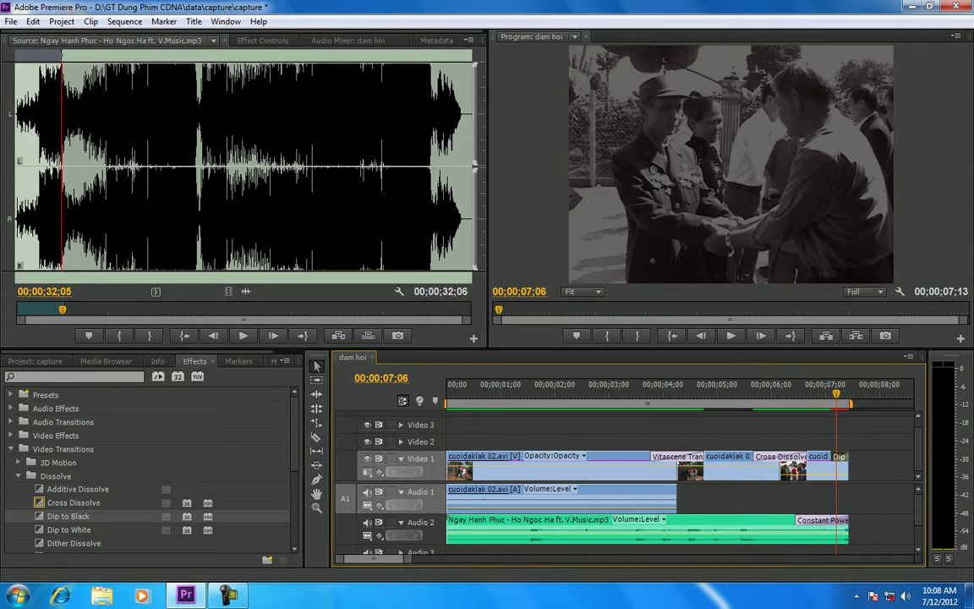
Step: Add Dip to Black at the start of the Video 1 clips and save the project
key(Home)
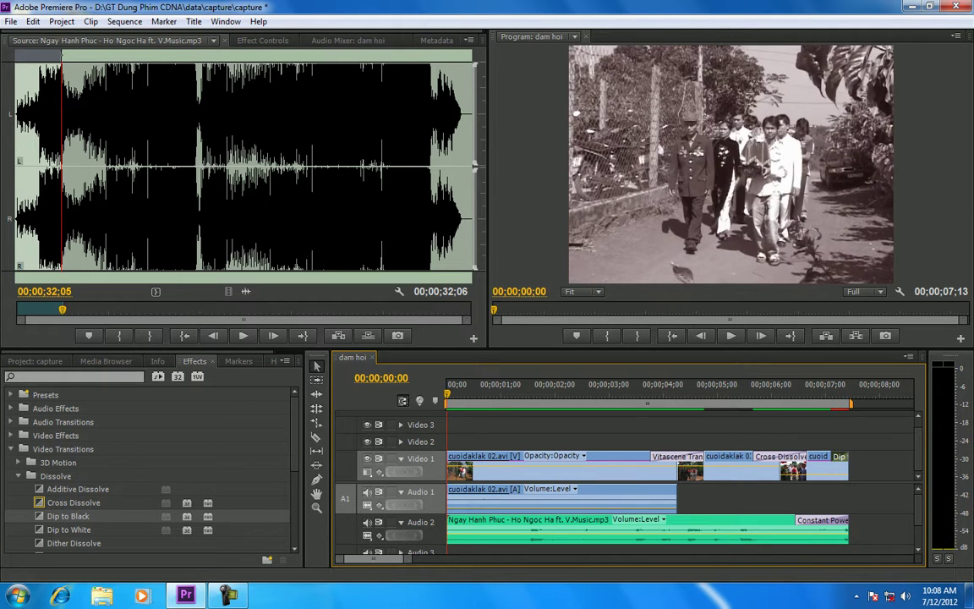
drag(67, 516, 486, 460)
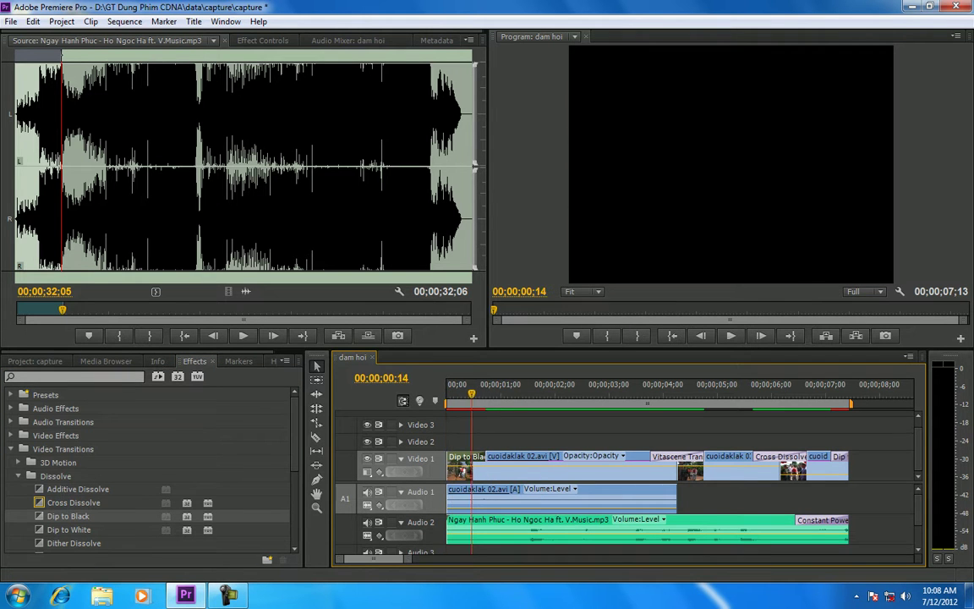
click(550, 391)
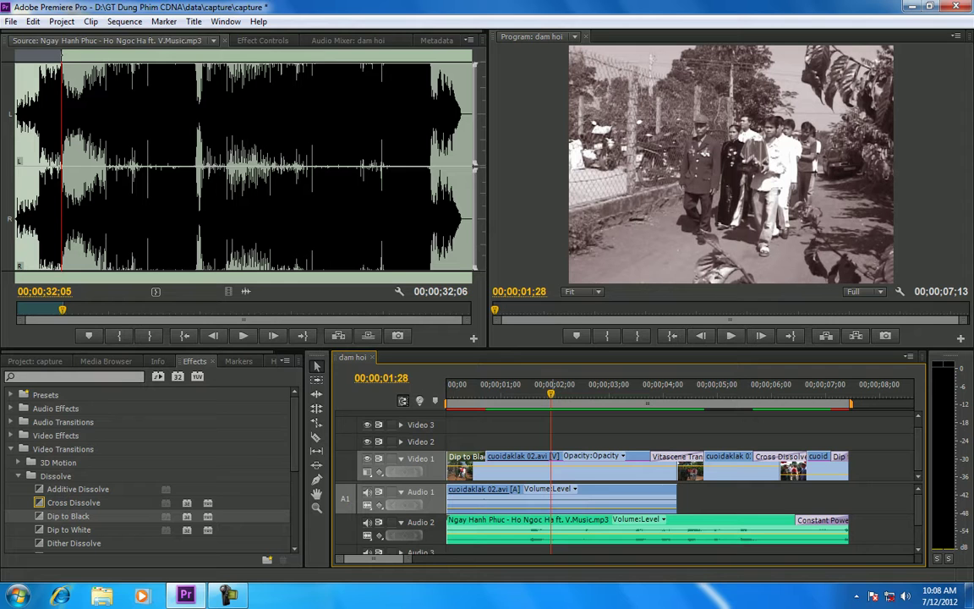
key(ctrl+s)
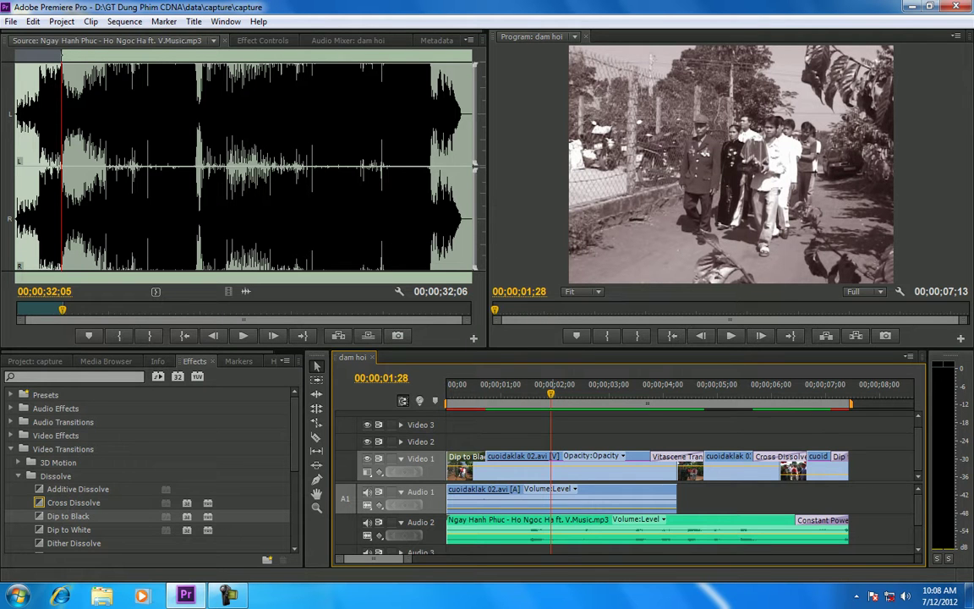